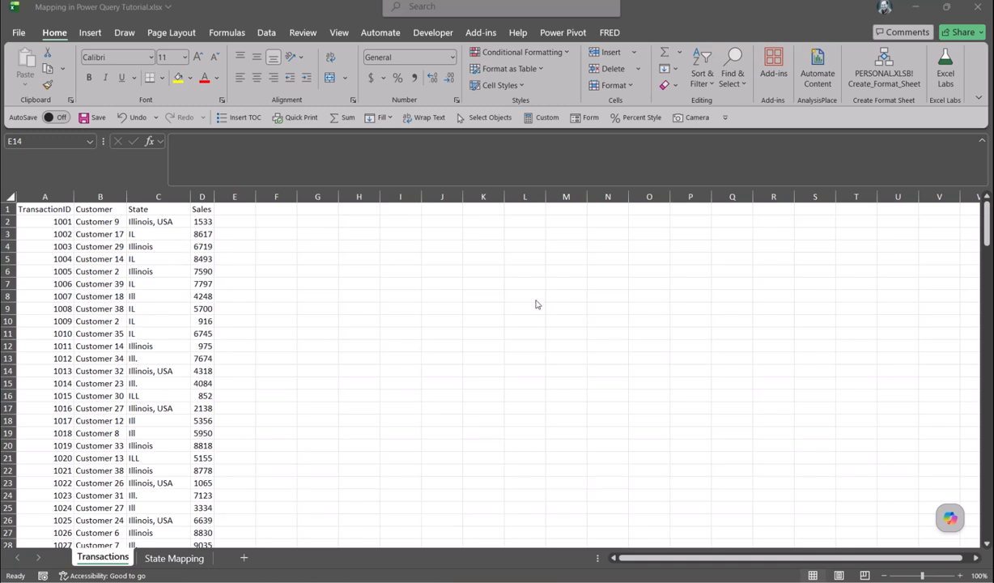
Review the state spellings in the Transactions data and the lookup list on the State Mapping sheet
left_click(987, 220)
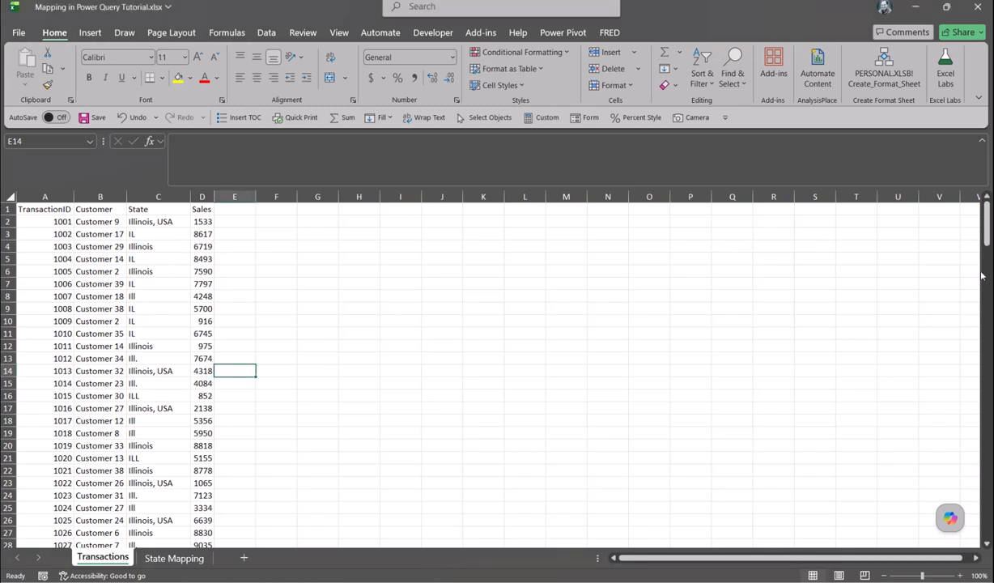
left_click(988, 304)
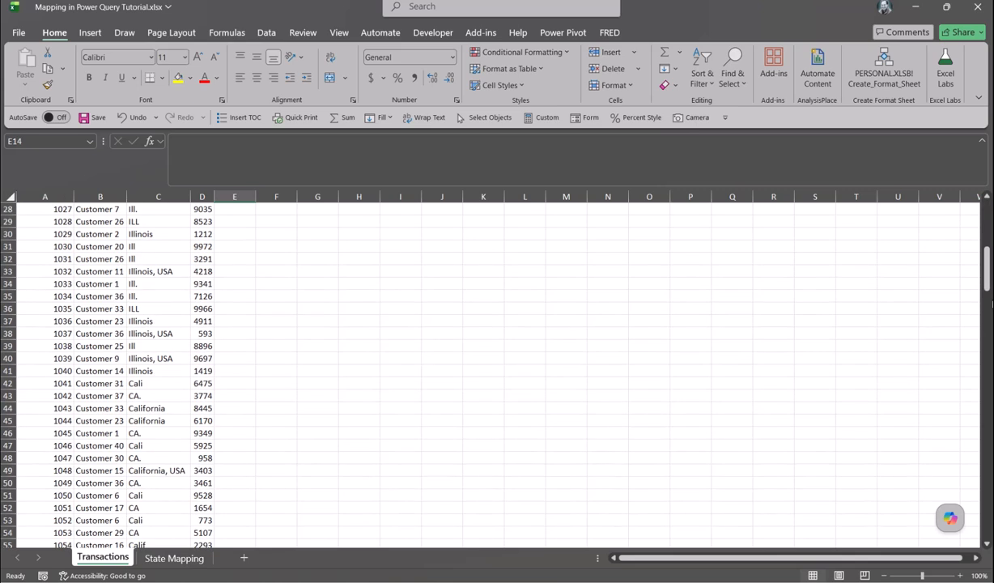
left_click(988, 303)
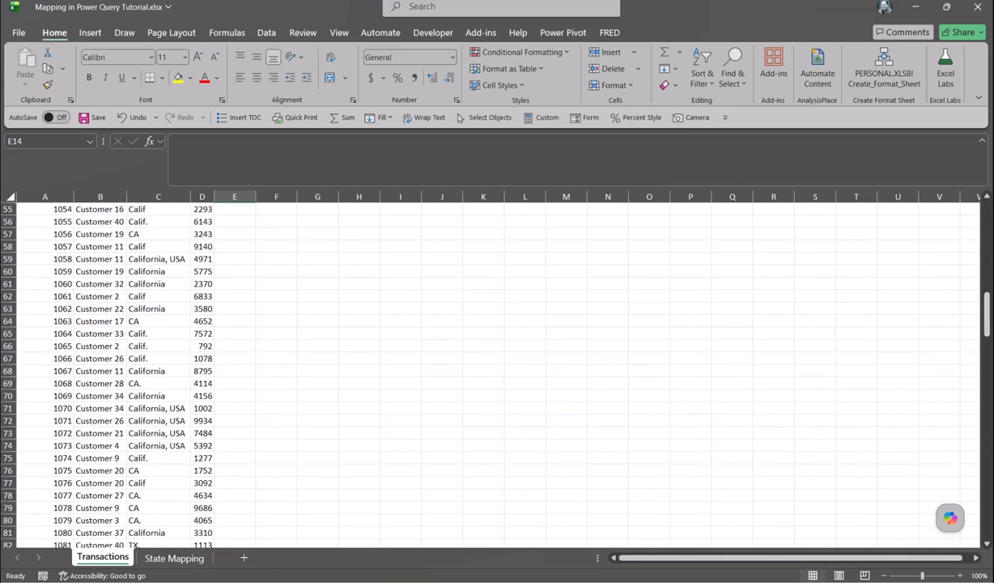
left_click_drag(987, 307, 991, 185)
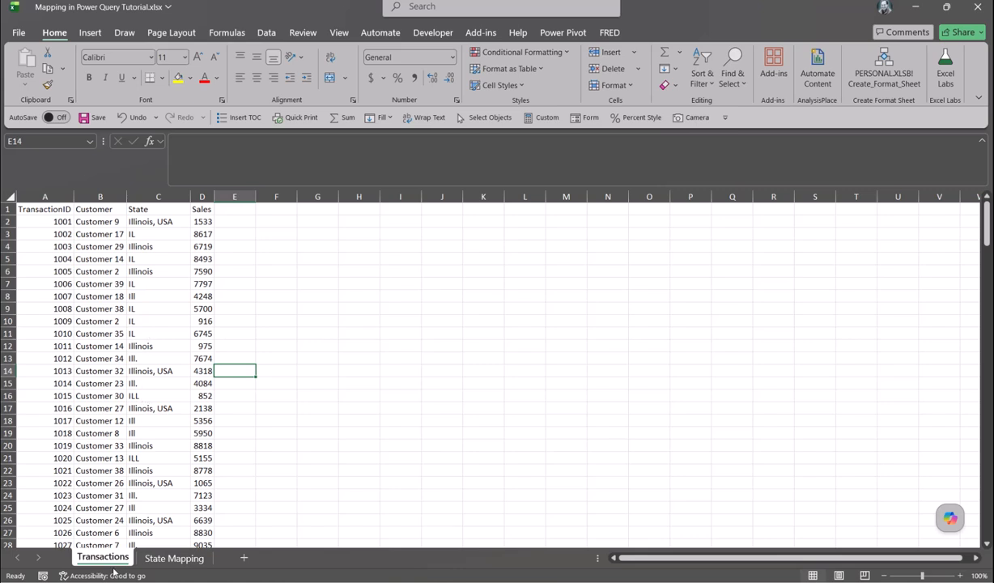
left_click(174, 557)
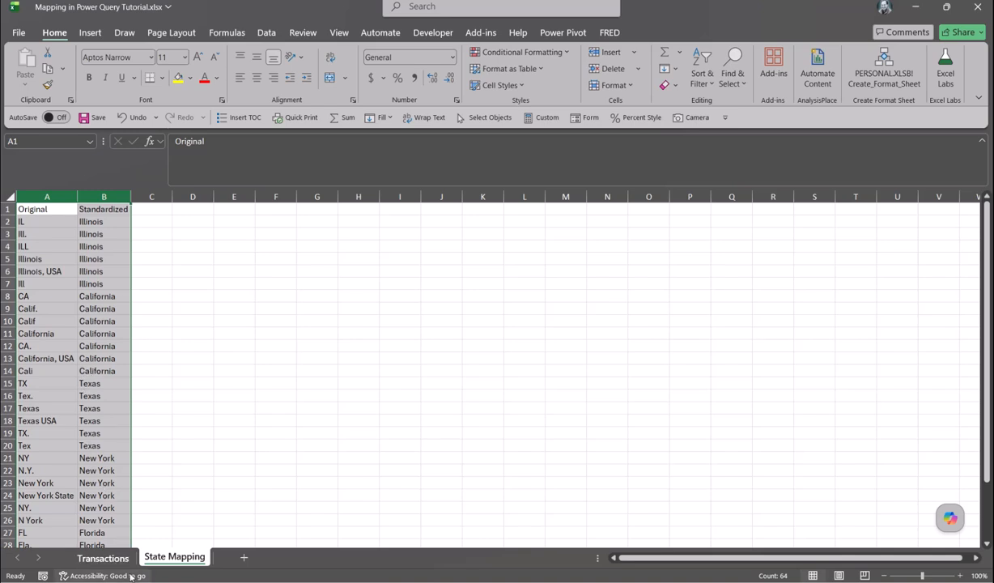
Convert the data range on the Transactions sheet into a table with headers
left_click(103, 558)
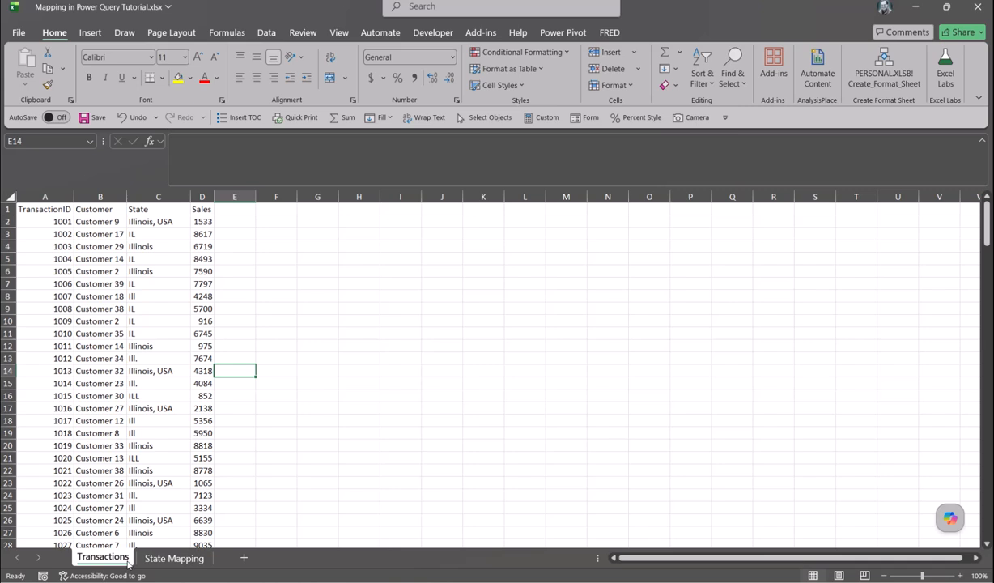
left_click(94, 250)
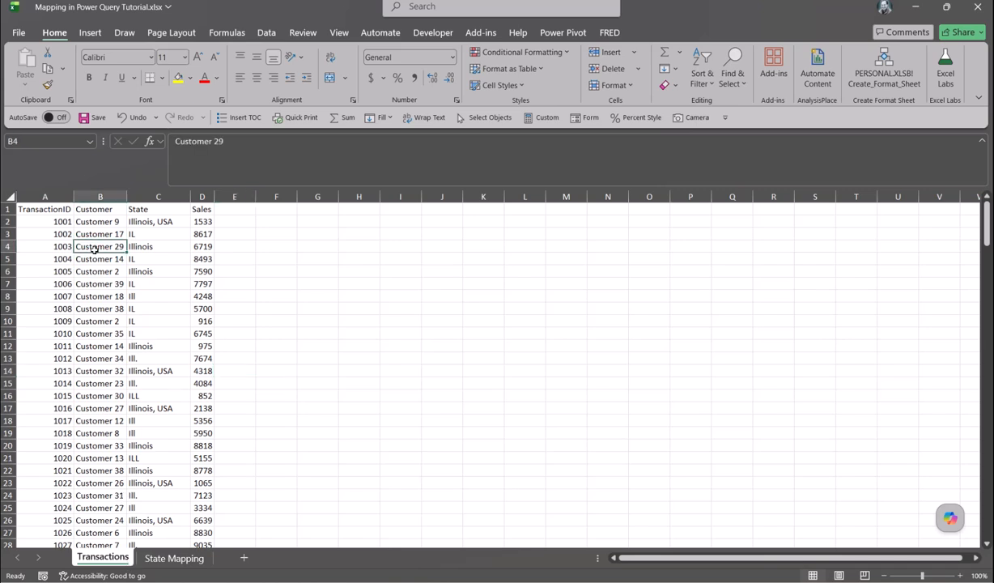
key("ctrl+t")
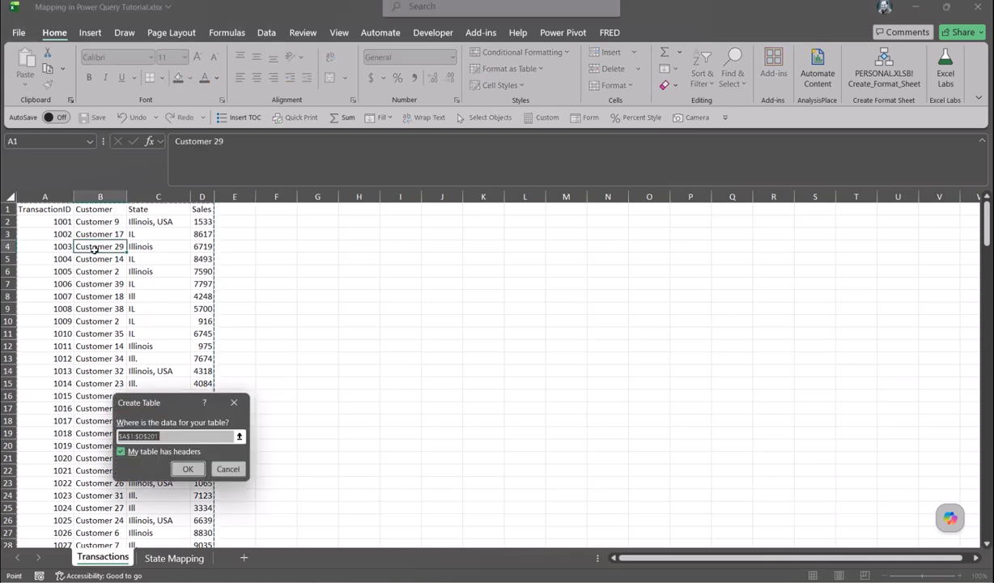
left_click(188, 468)
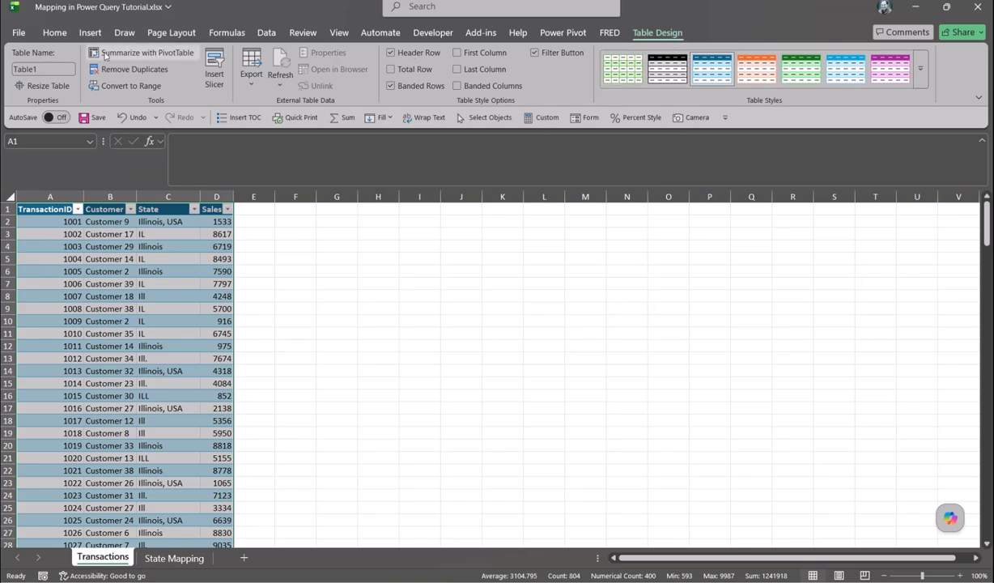
Name the transactions table tblTransactions
left_click(52, 70)
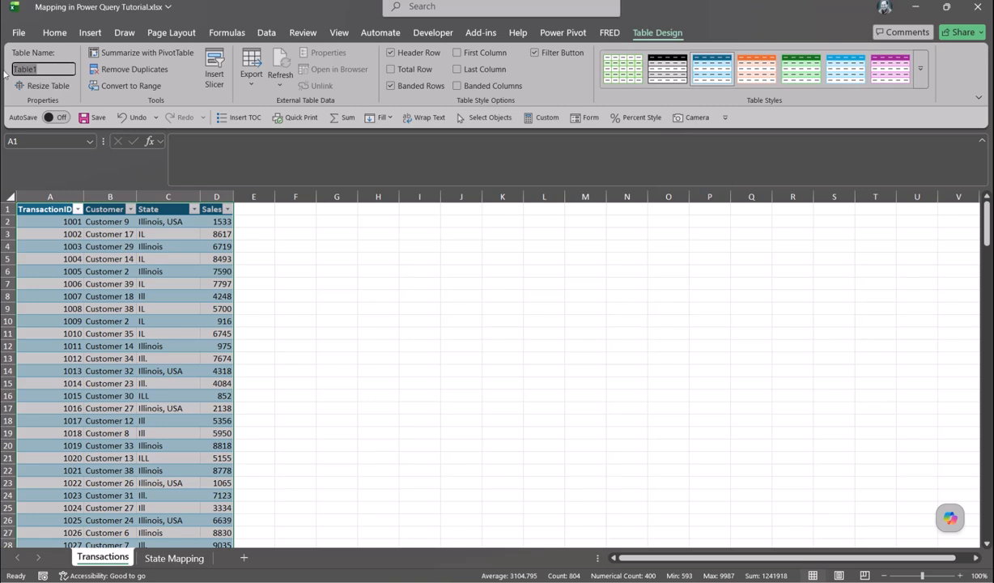
type("tblTransactions")
key("Return")
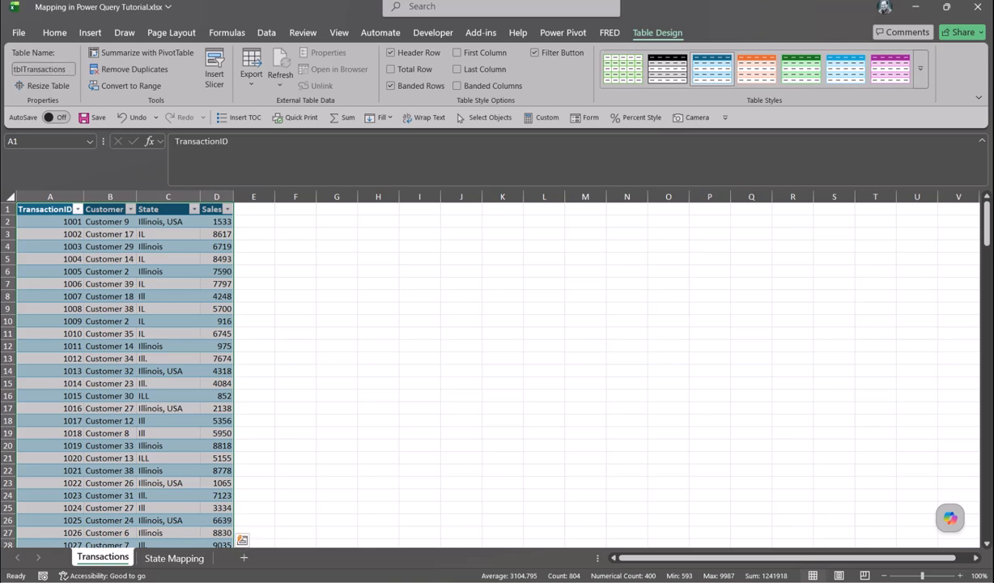
Convert columns A and B on the State Mapping sheet into a table with headers
left_click(186, 557)
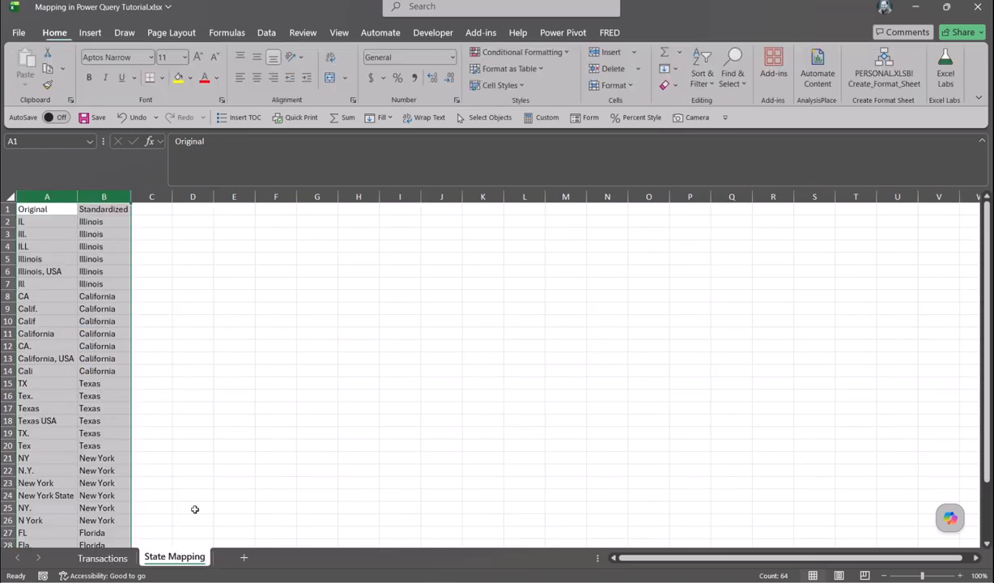
key("ctrl+t")
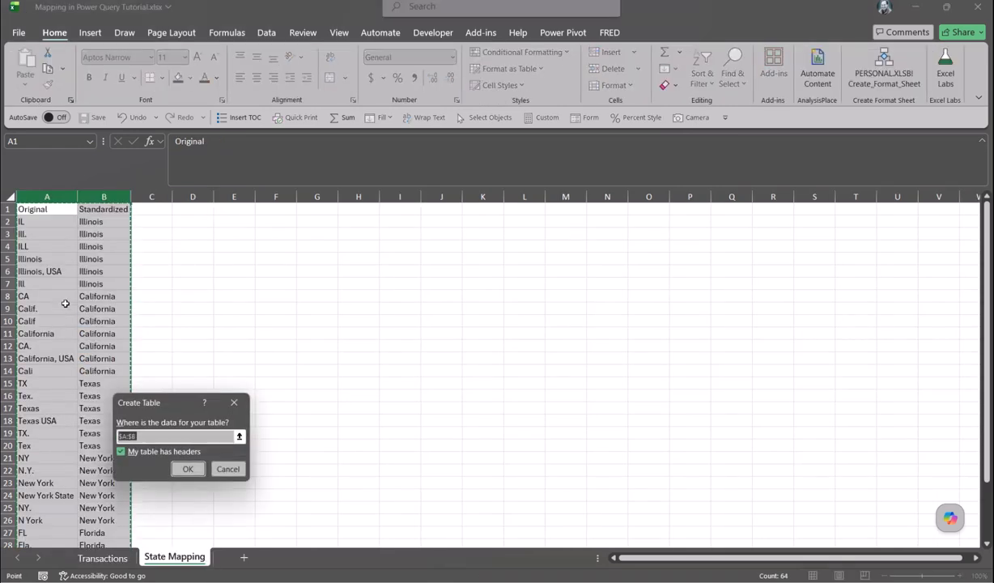
left_click(189, 467)
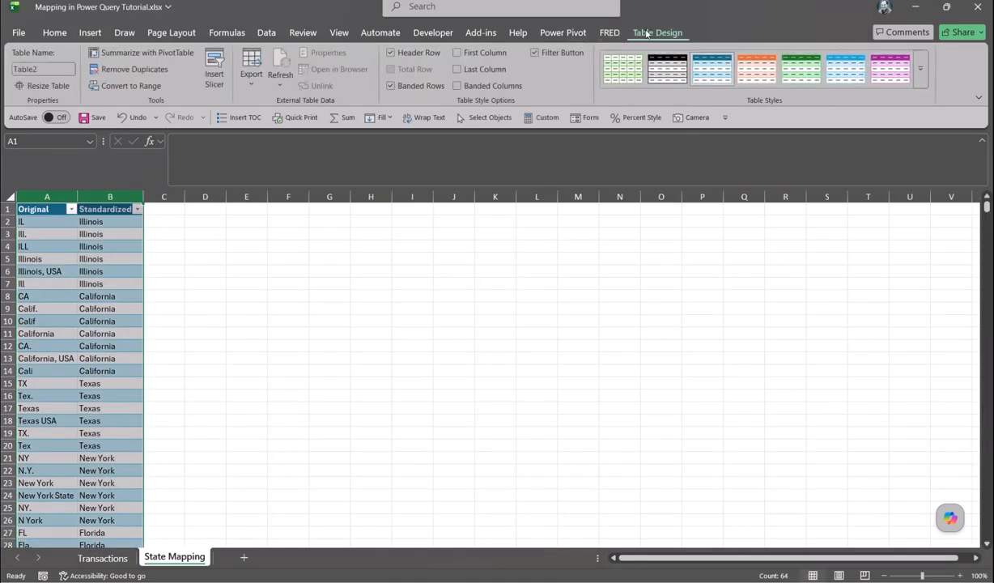
Name the state mapping table tblStateMappping
left_click(43, 70)
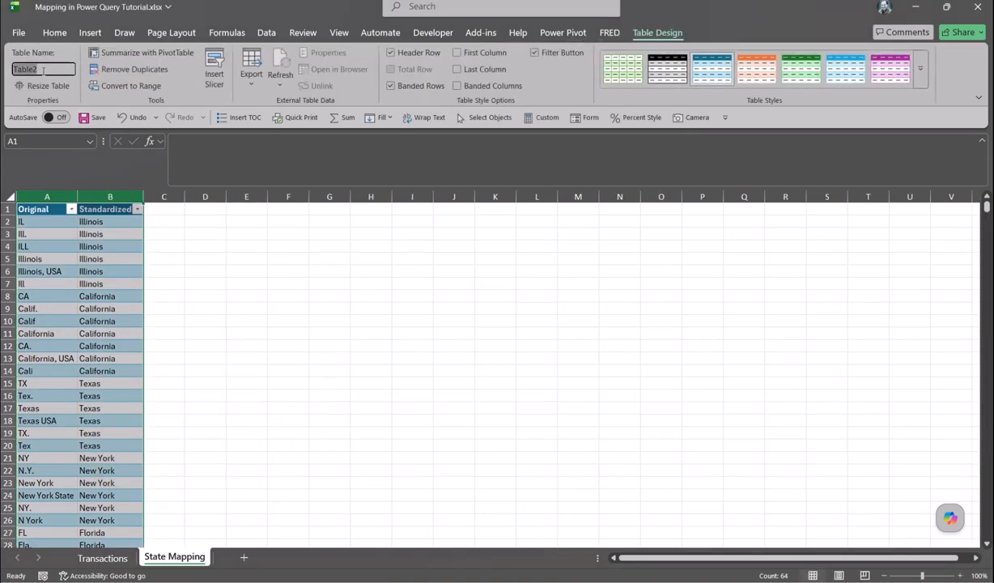
type("tblStateMapp")
key("BackSpace")
key("BackSpace")
key("BackSpace")
type("apping")
key("Return")
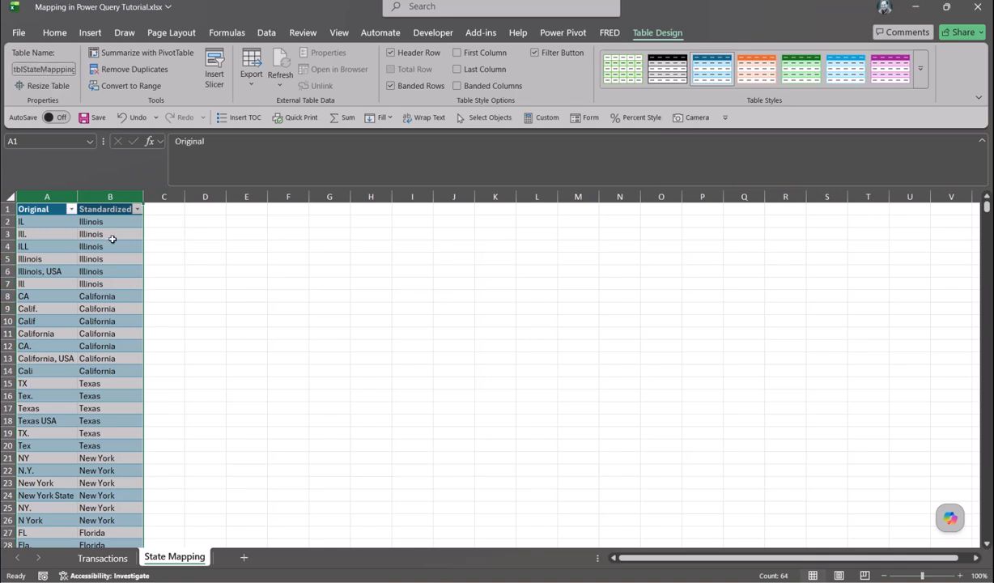
Bring the tblTransactions table into Power Query and load it back to the workbook with Close & Load
left_click(102, 558)
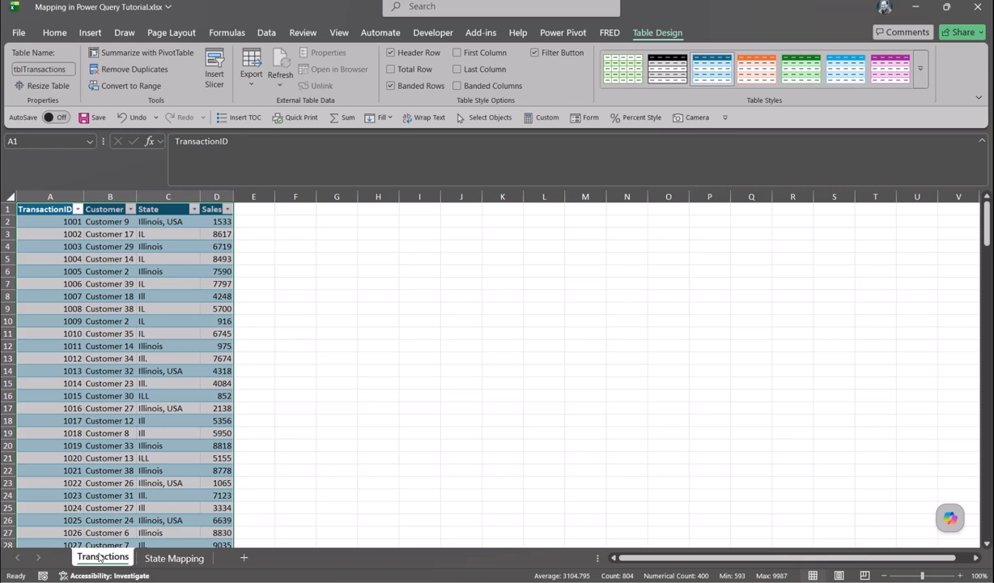
left_click(121, 259)
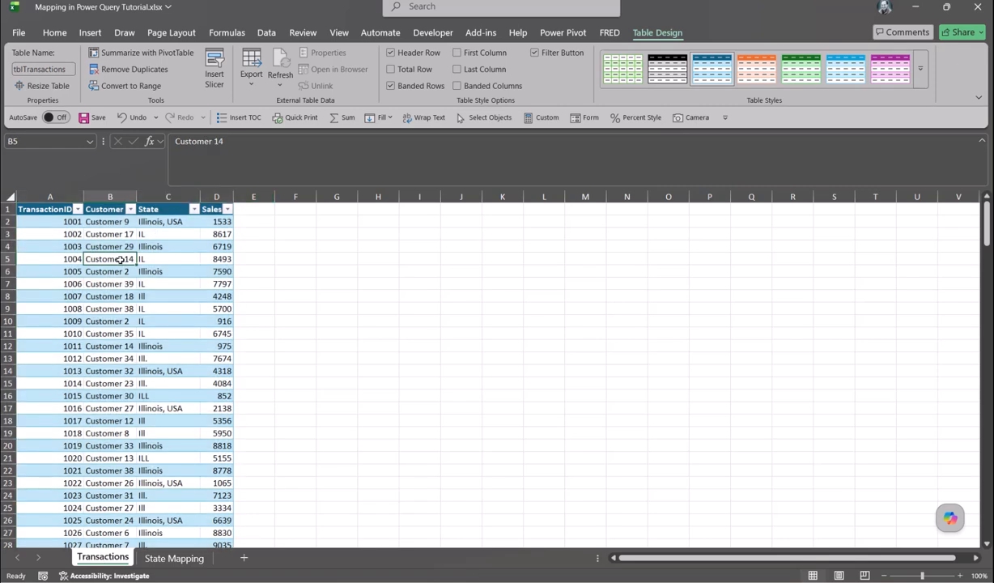
right_click(121, 259)
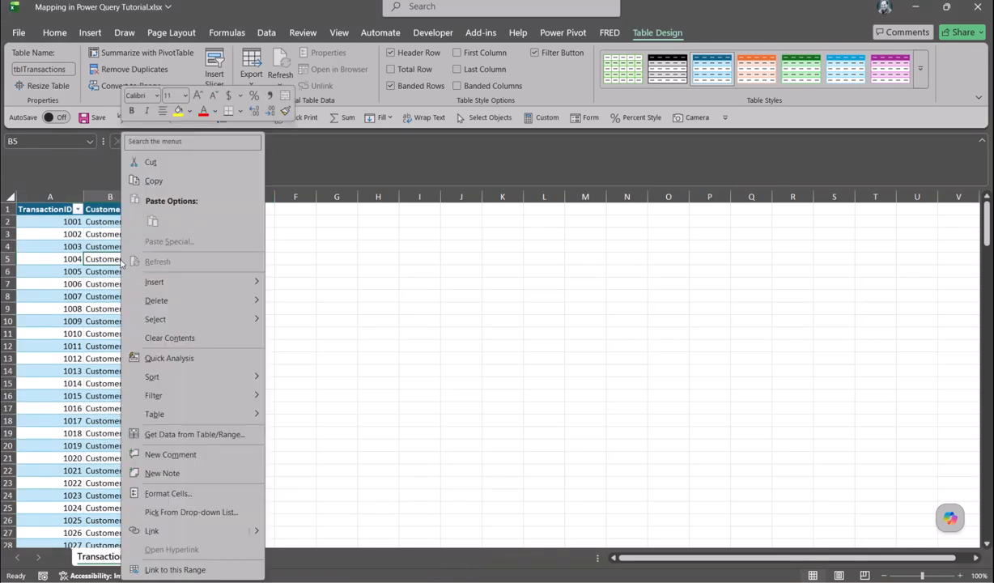
left_click(184, 435)
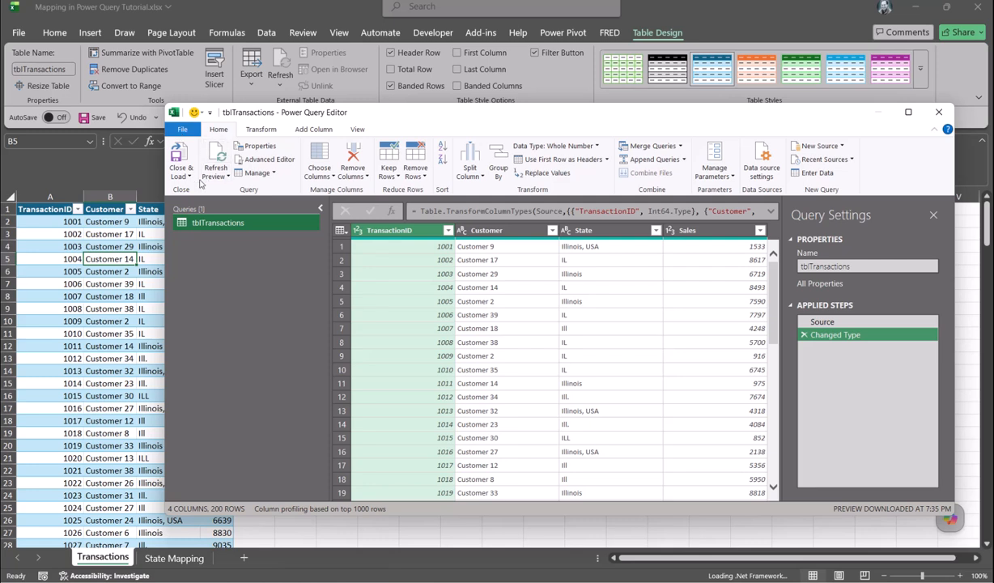
left_click(188, 180)
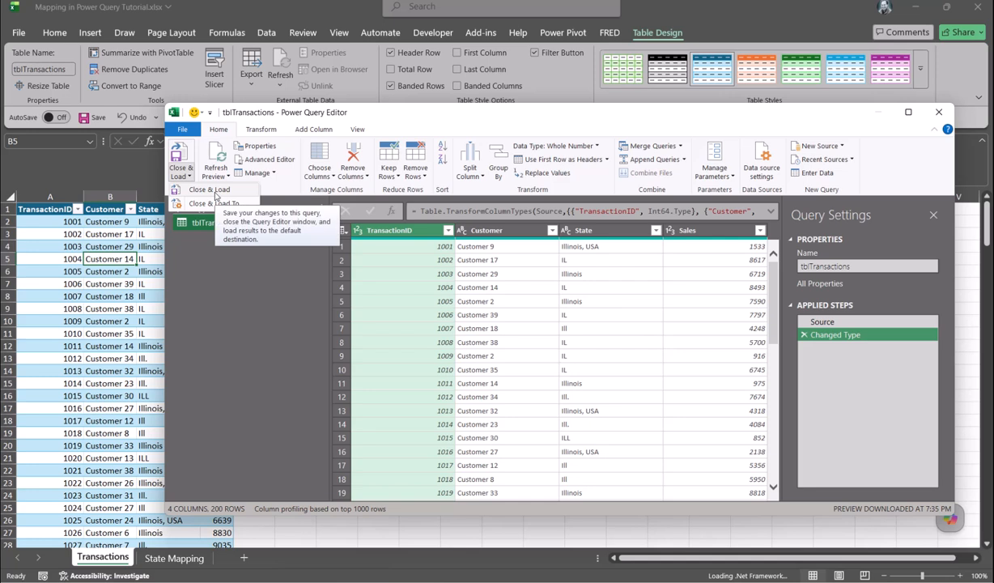
left_click(227, 192)
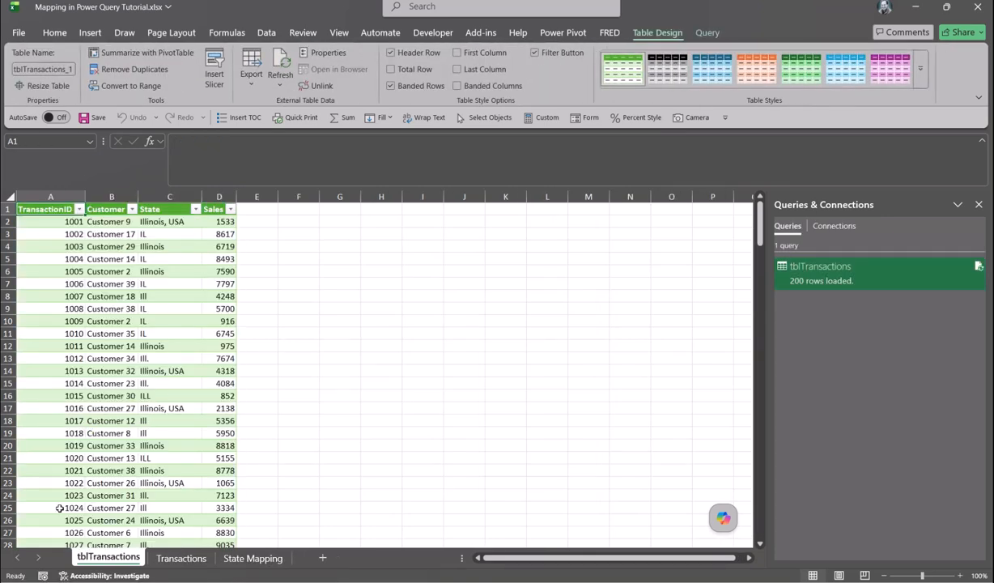
Bring the table on the State Mapping sheet into Power Query as a new query
left_click(244, 558)
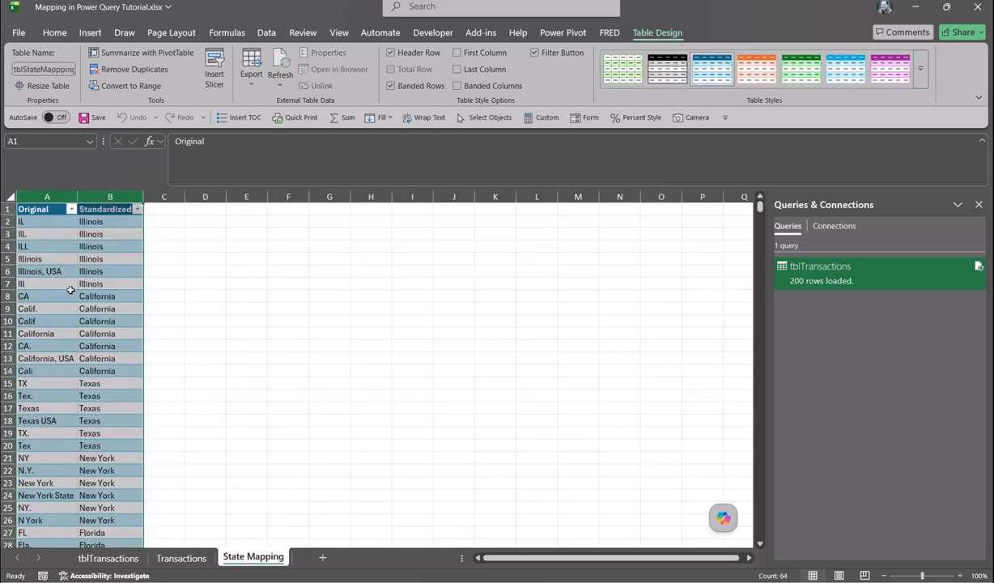
left_click(47, 247)
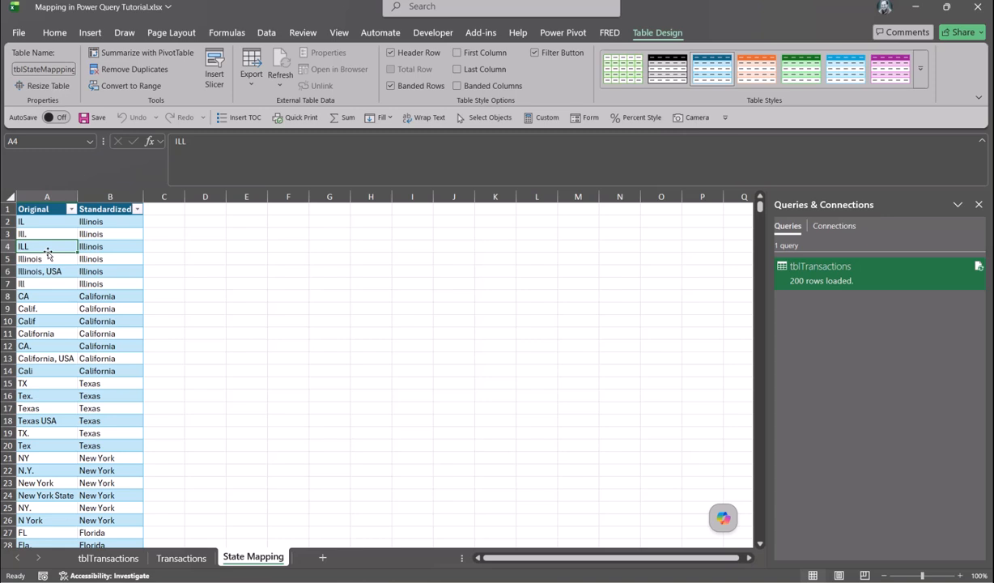
right_click(48, 249)
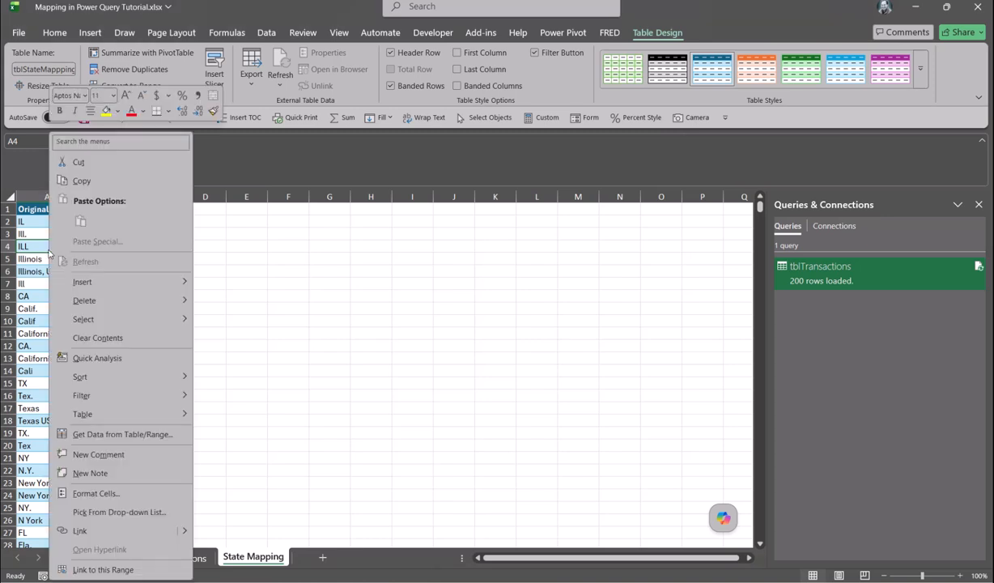
left_click(122, 434)
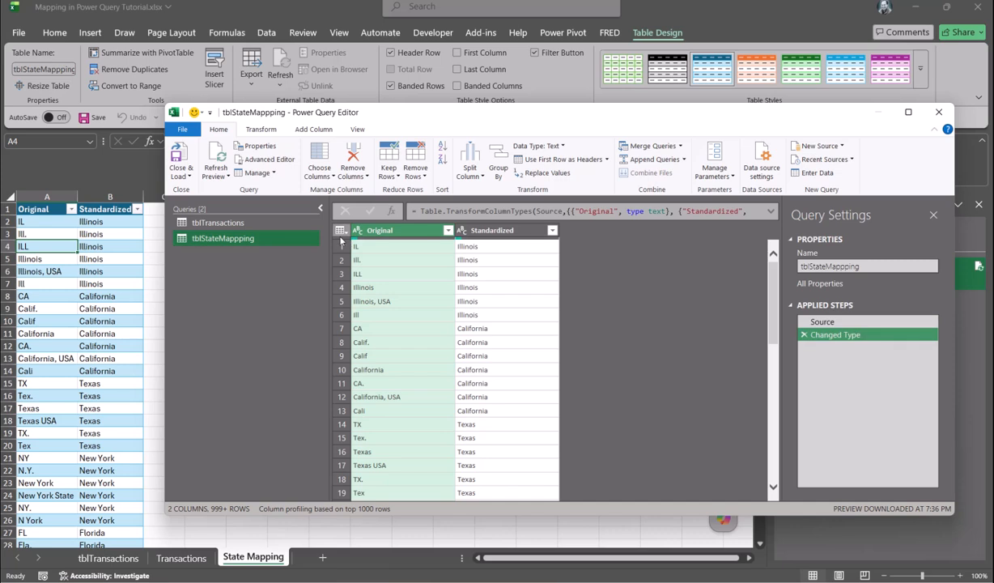
Rename the state mapping query to StateMapping
left_click(888, 268)
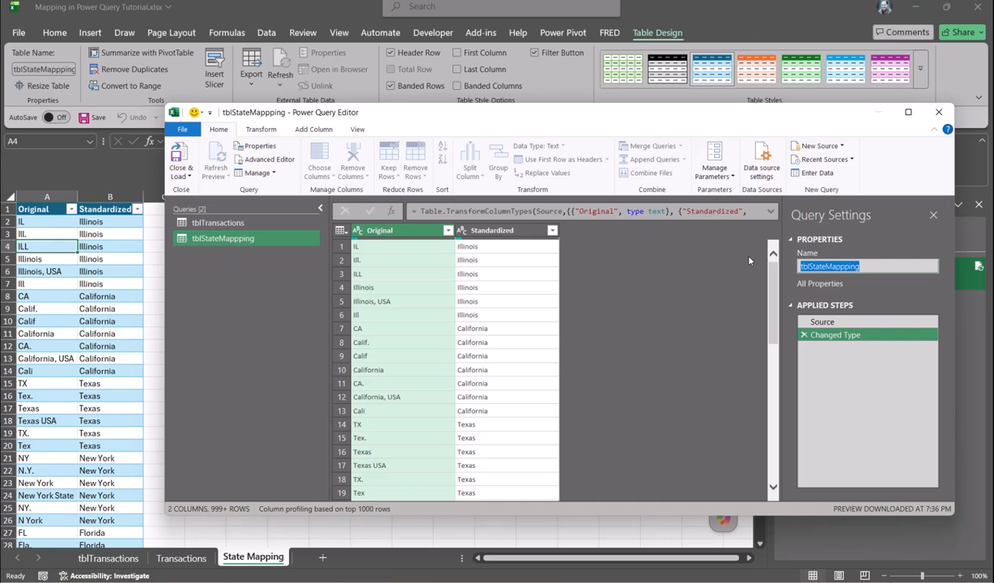
type("State")
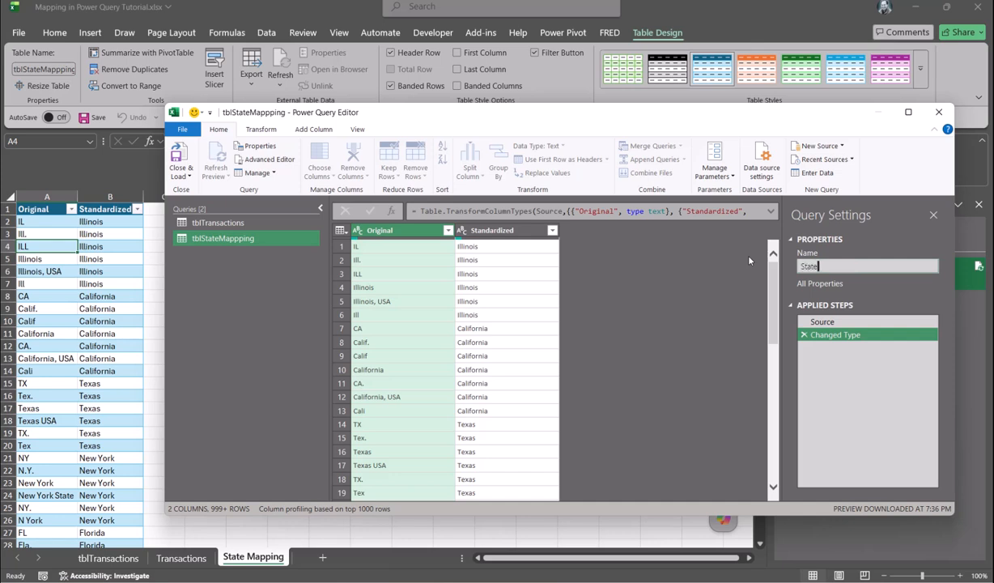
type("Mapping")
key("Return")
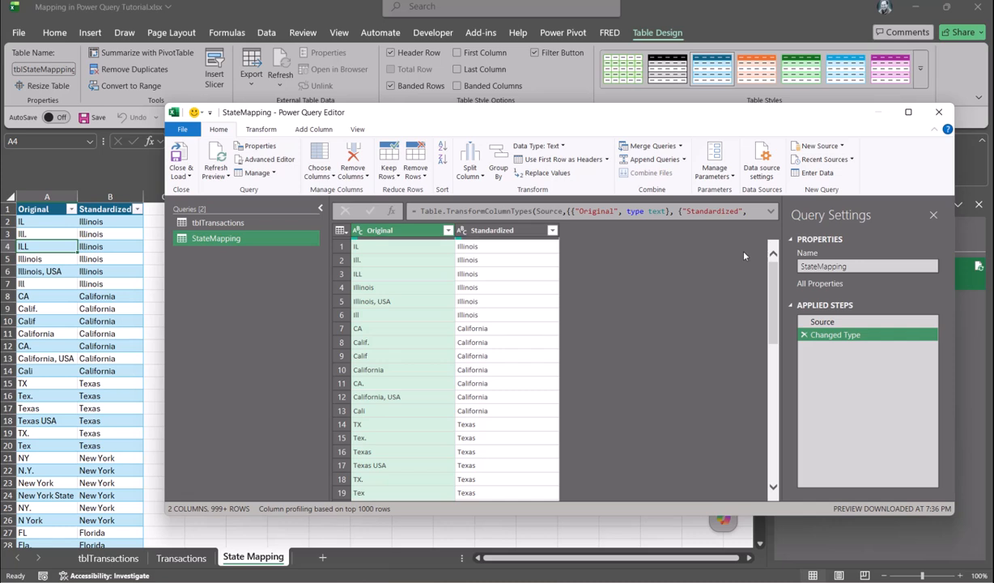
Rename the tblTransactions query to Transactions
left_click(218, 222)
left_click(824, 264)
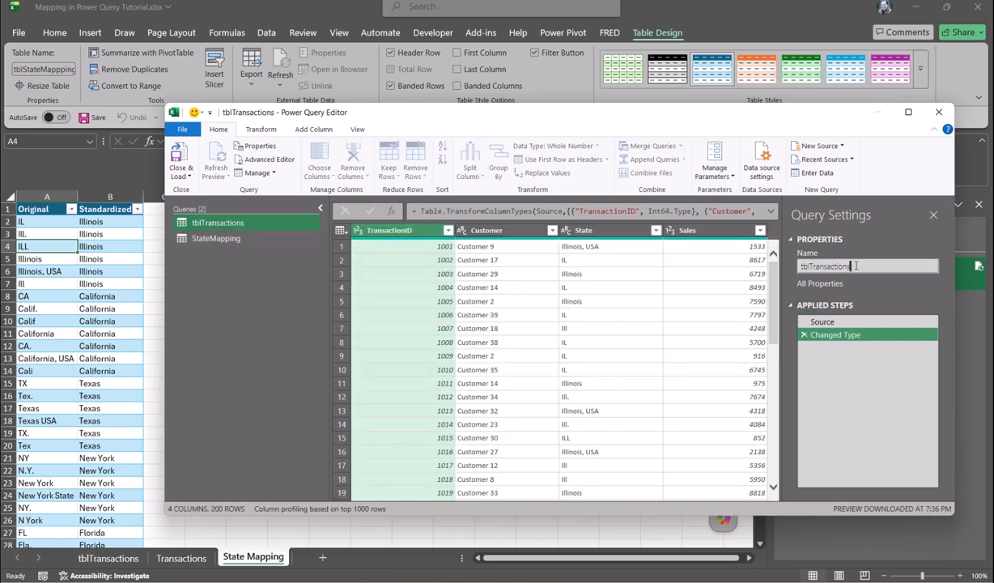
type("T")
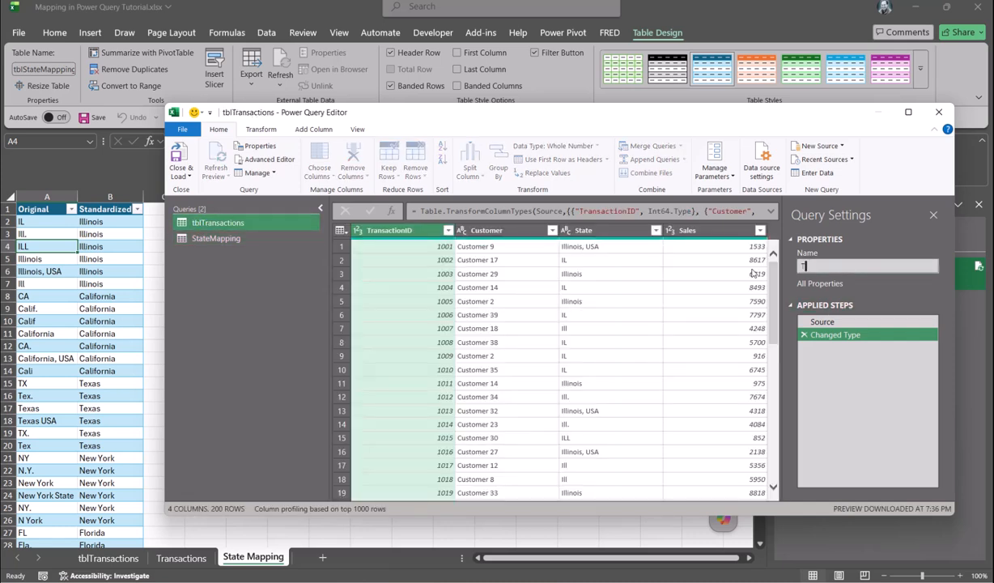
type("ransactions")
key("Return")
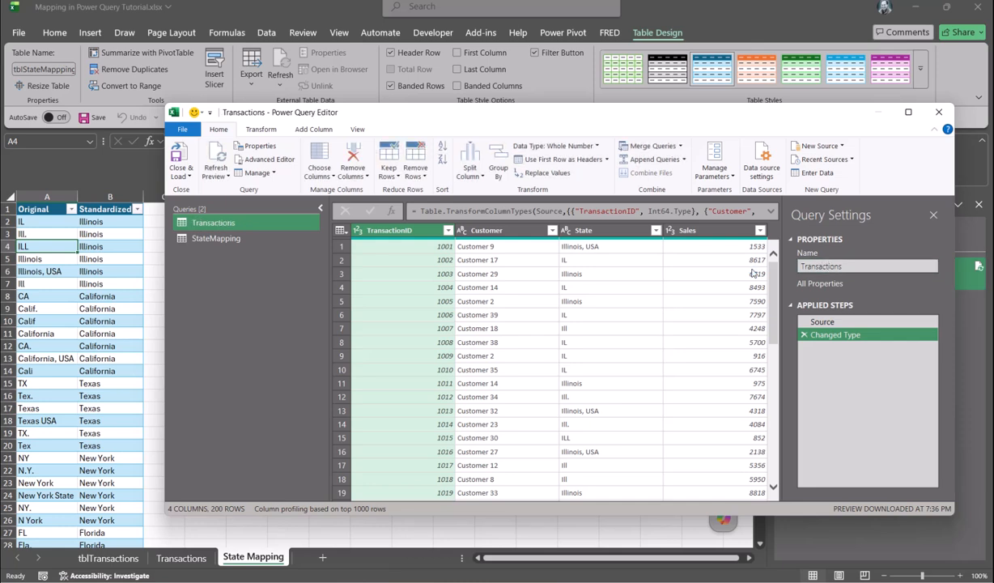
Load the StateMapping query to the workbook as a connection only
left_click(229, 236)
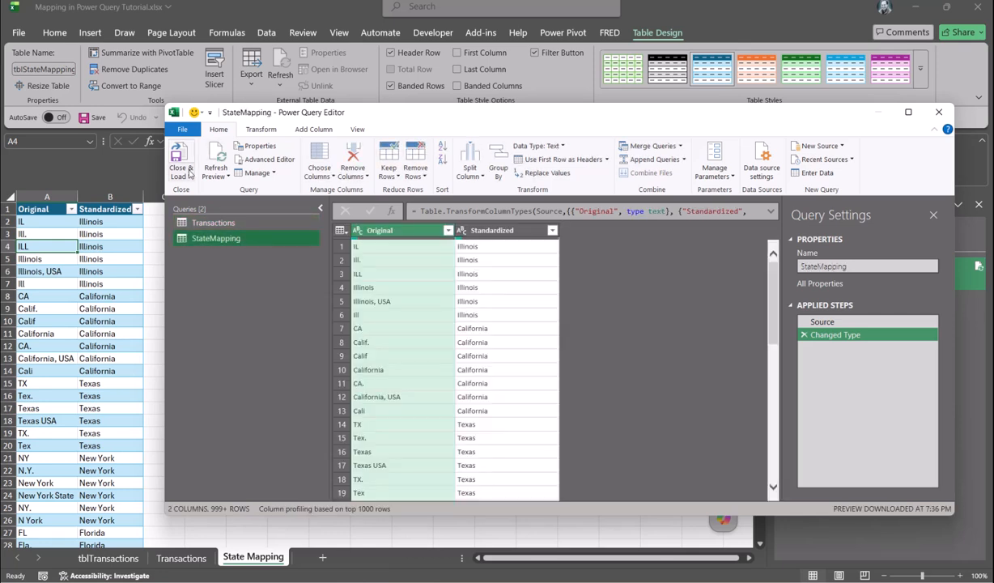
left_click(188, 174)
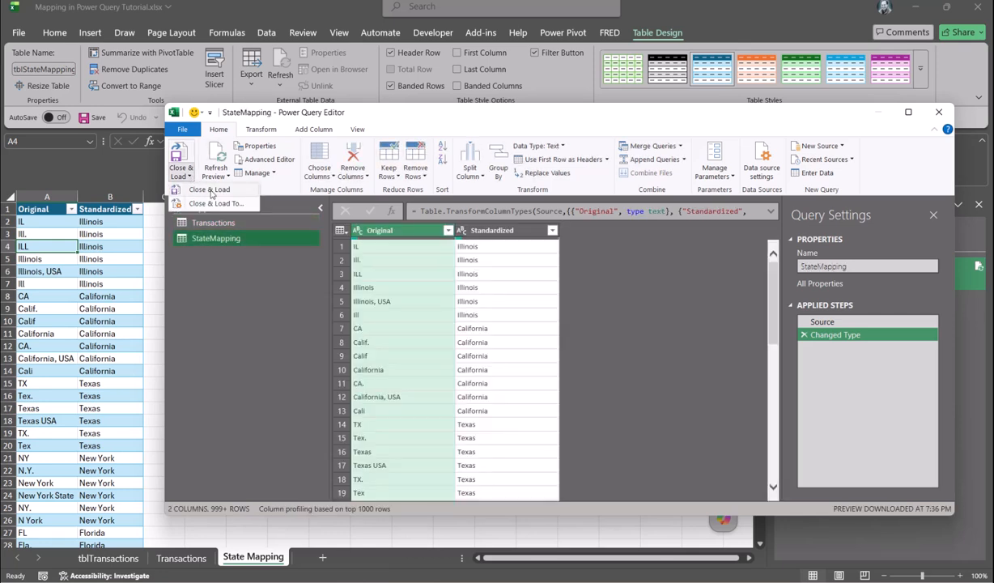
left_click(214, 204)
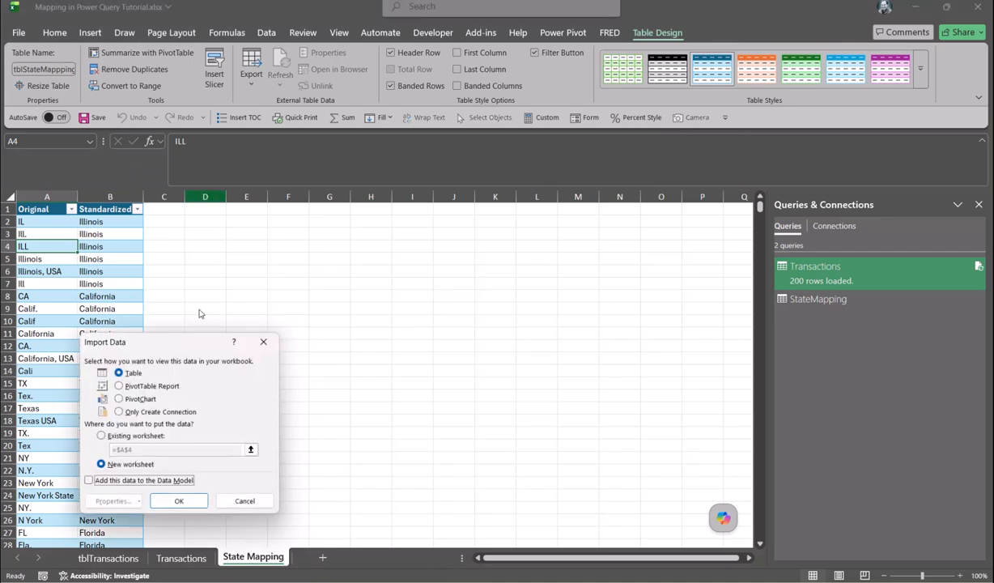
left_click(161, 411)
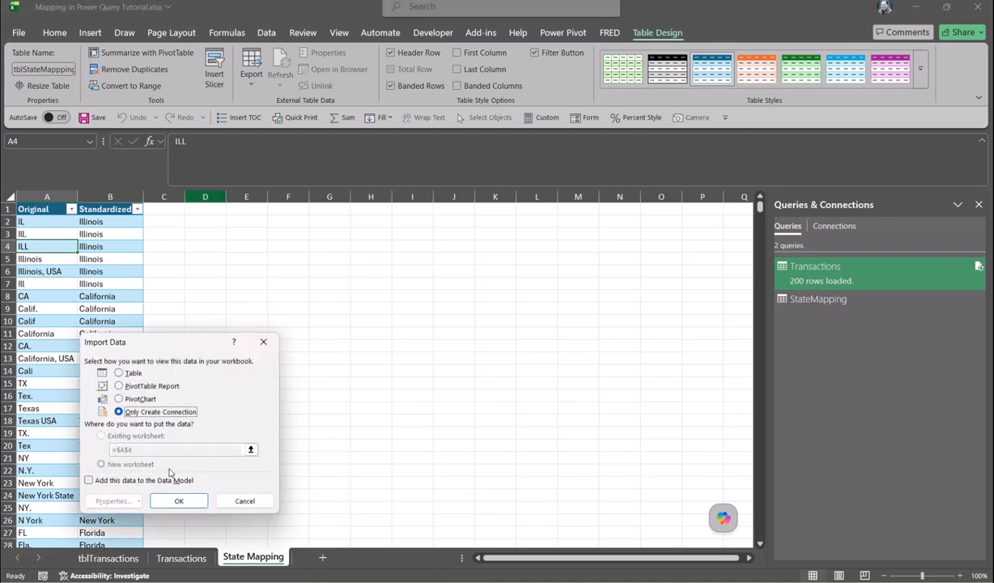
left_click(191, 502)
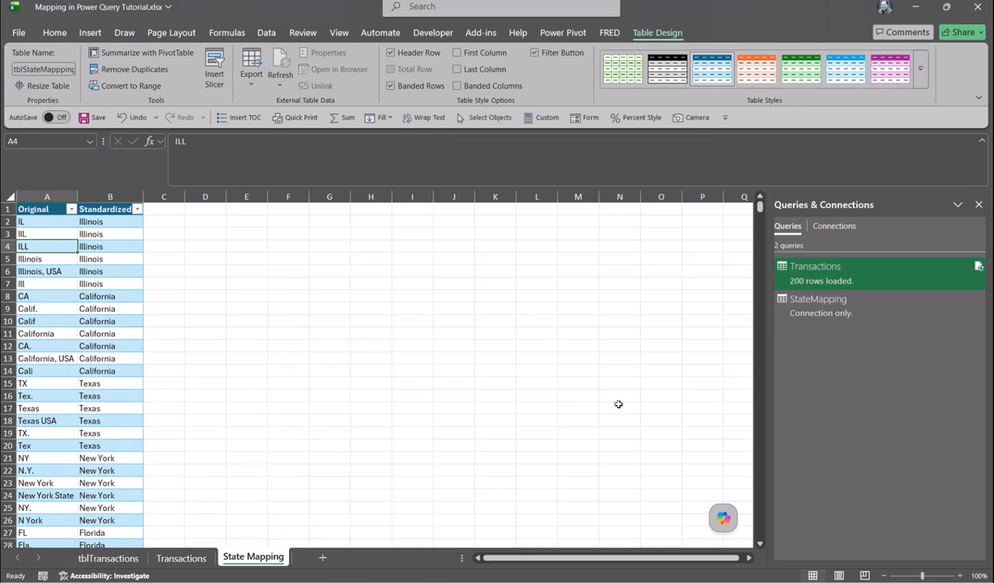
Merge the Transactions query with StateMapping, matching State to Original with a Left Outer join
mouse_move(799, 279)
double_click(814, 280)
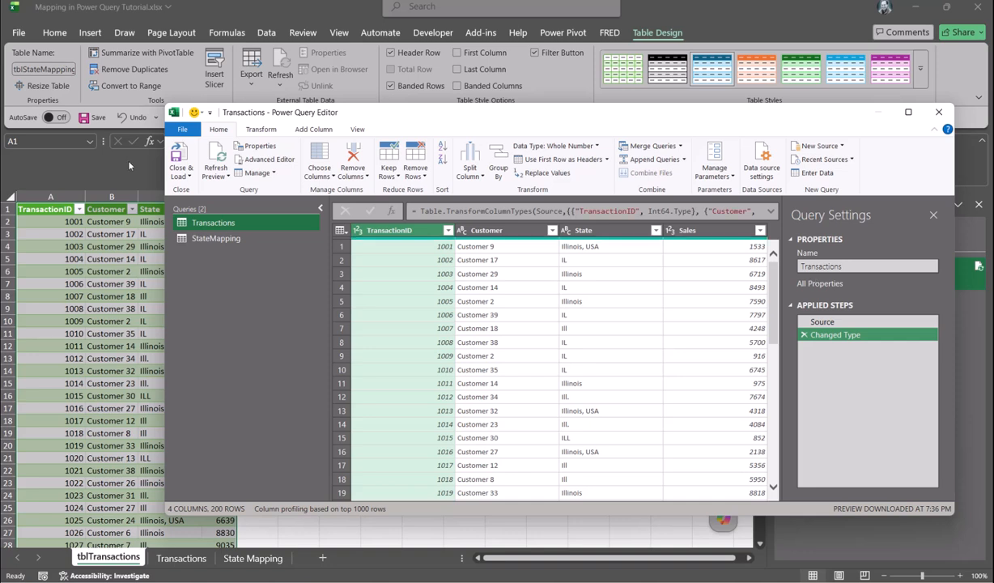
left_click(673, 146)
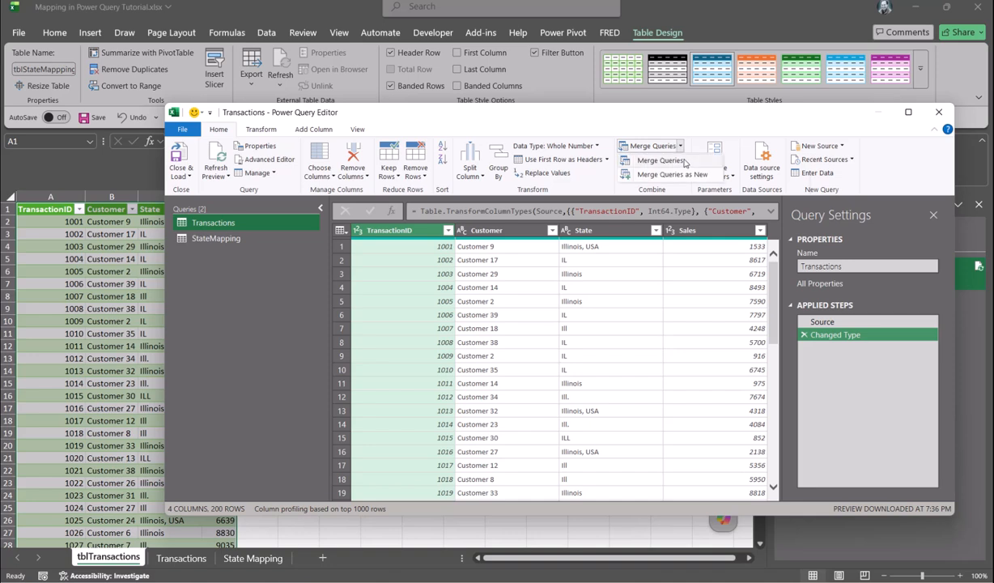
left_click(684, 161)
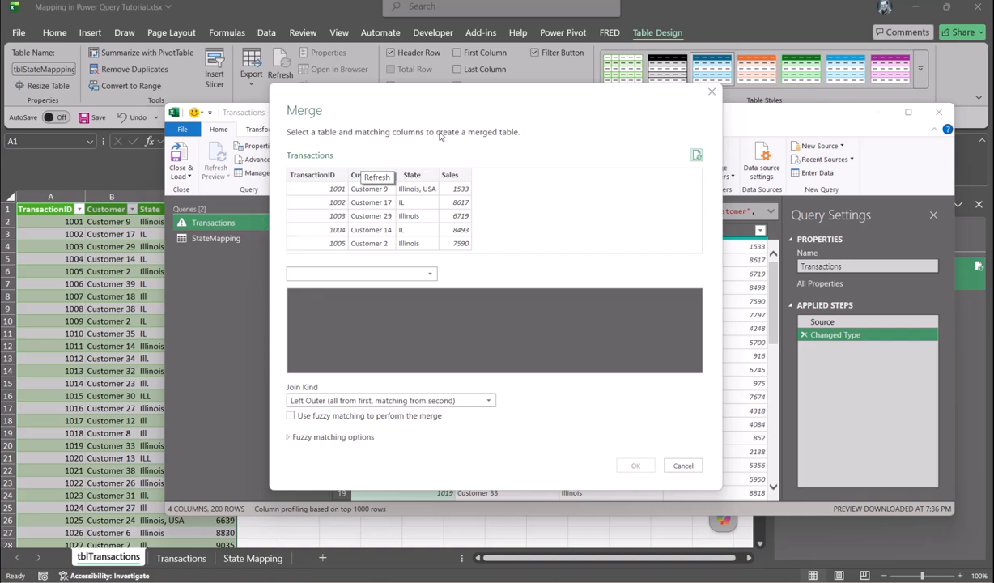
left_click_drag(461, 89, 567, 98)
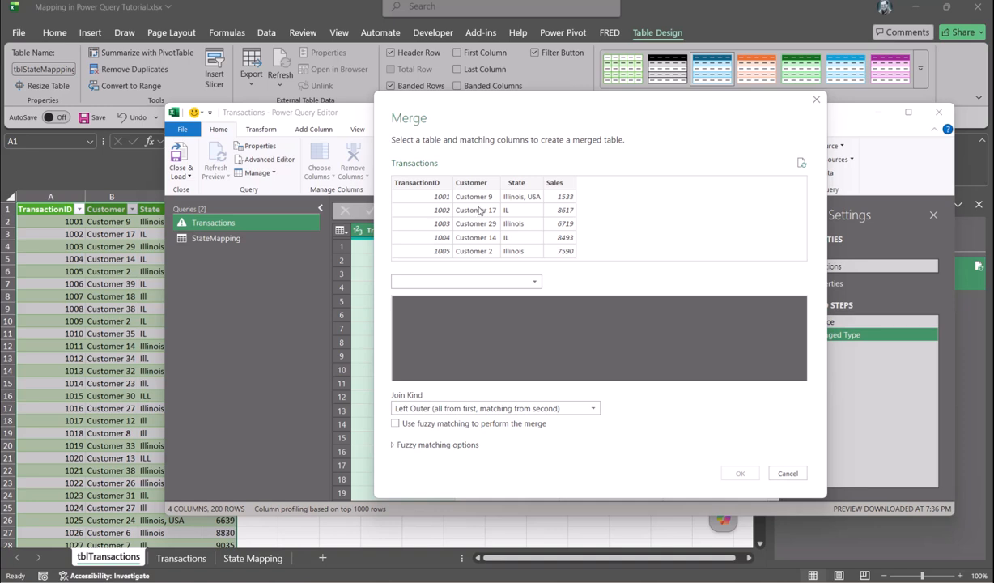
left_click(534, 282)
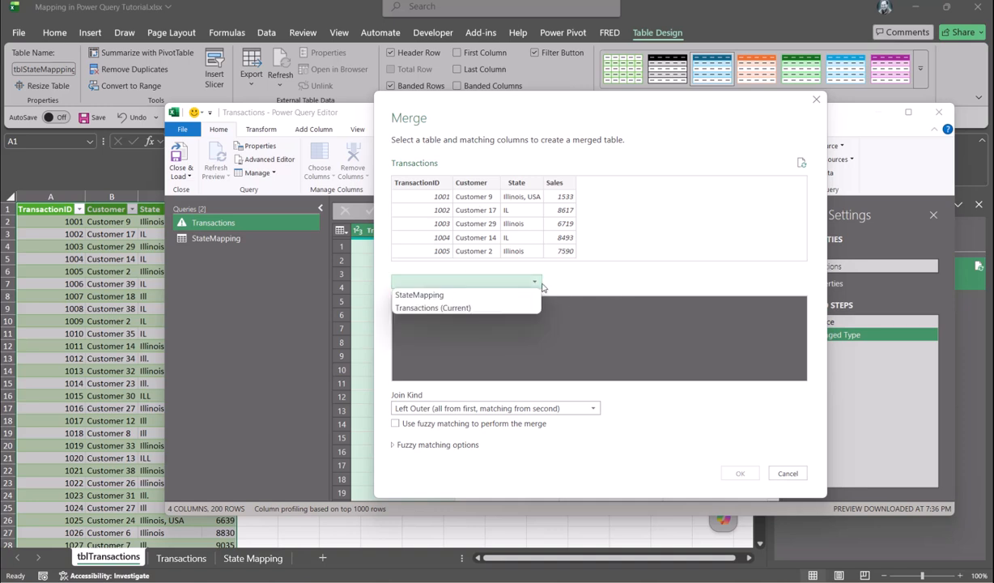
left_click(496, 297)
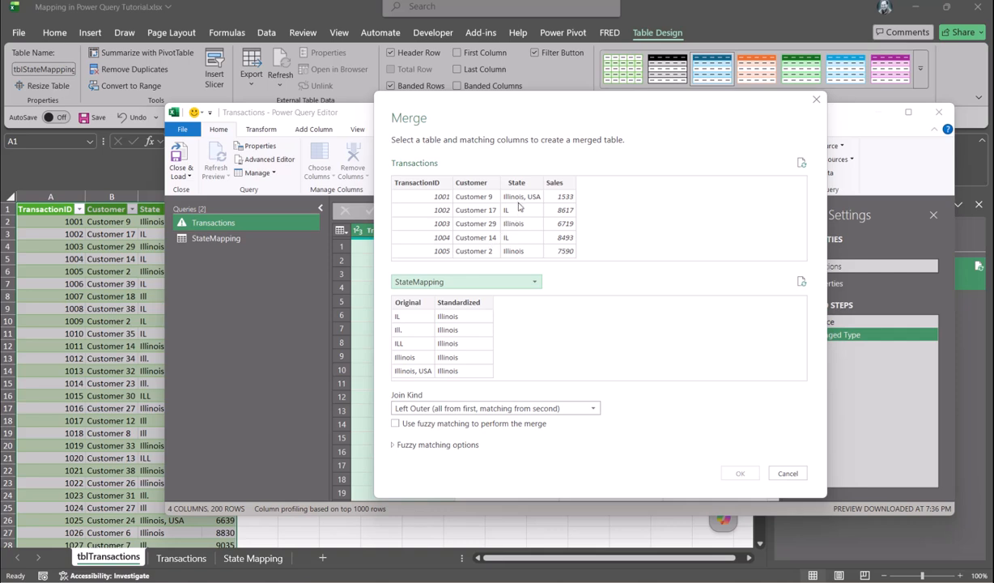
left_click(505, 180)
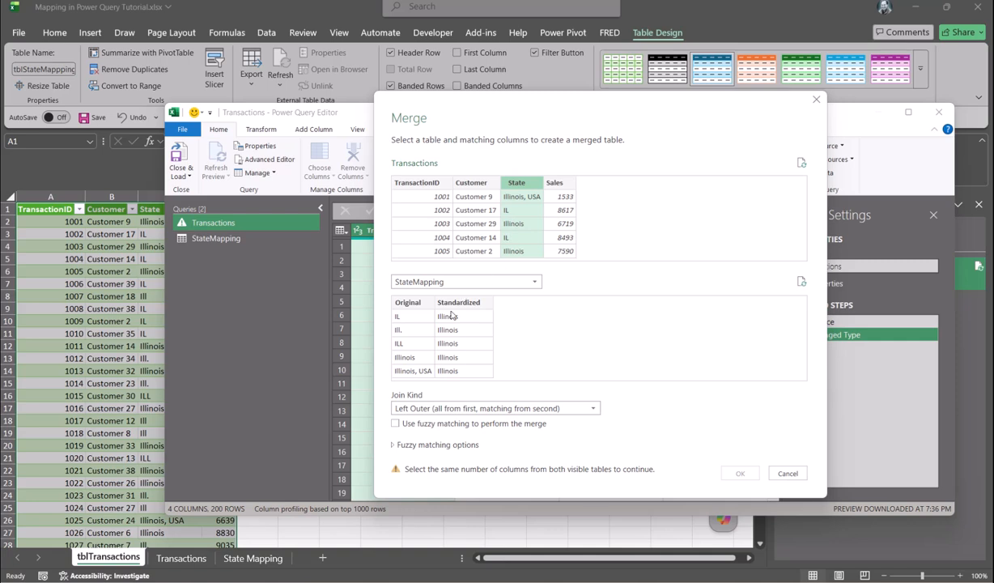
left_click(417, 303)
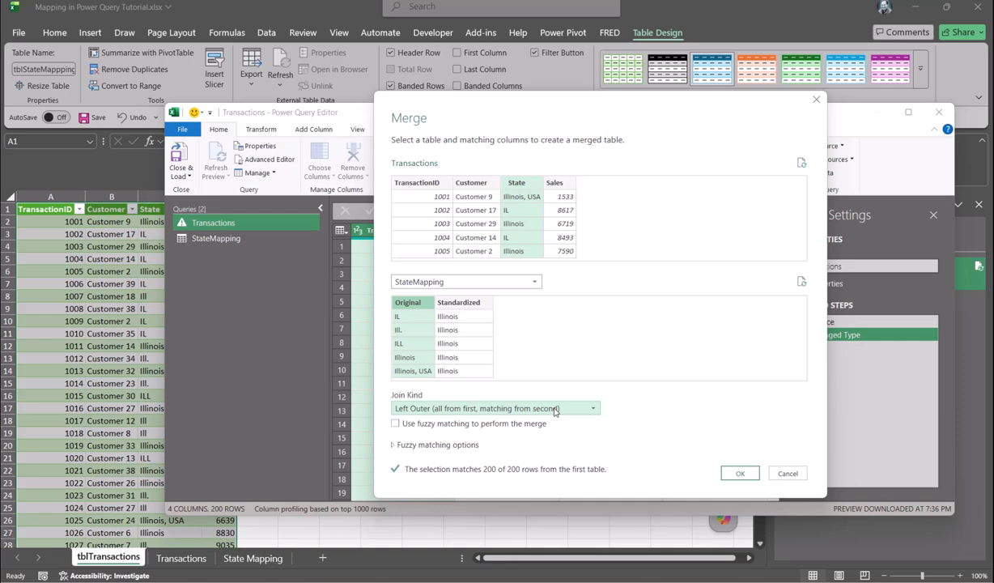
left_click(750, 479)
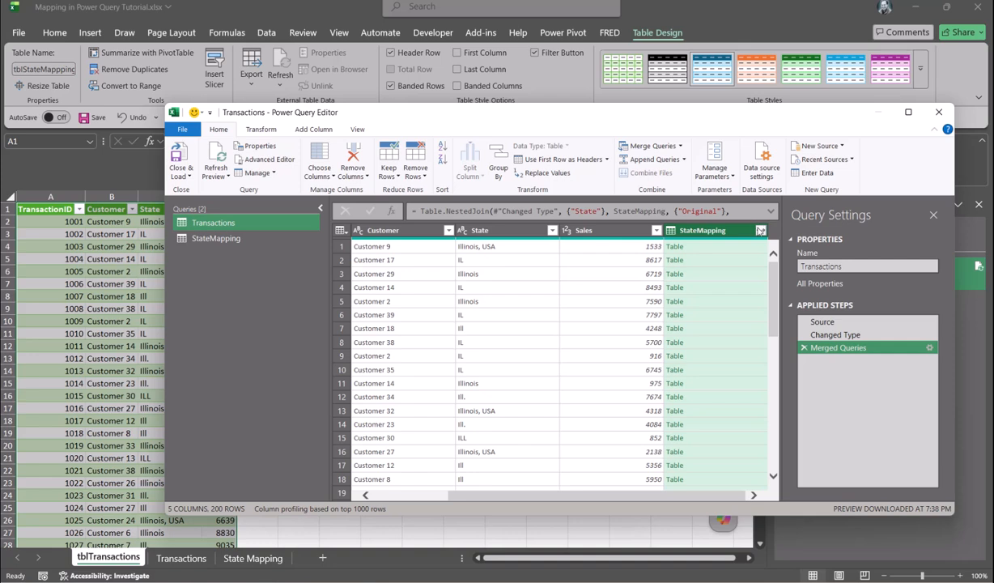
Expand the merged StateMapping column to include only Standardized, without the original column name as prefix
left_click(760, 231)
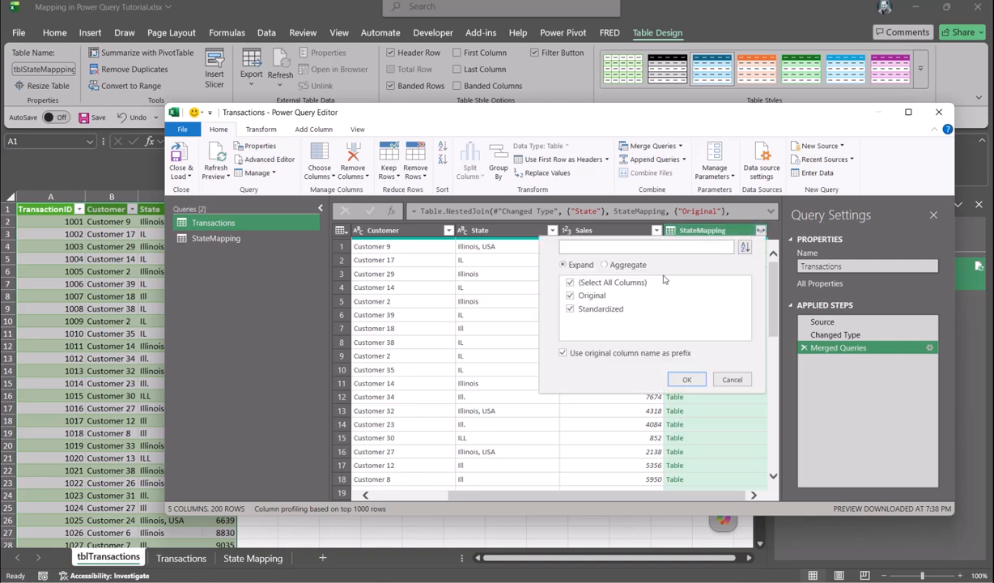
left_click(579, 296)
left_click(564, 353)
left_click(686, 380)
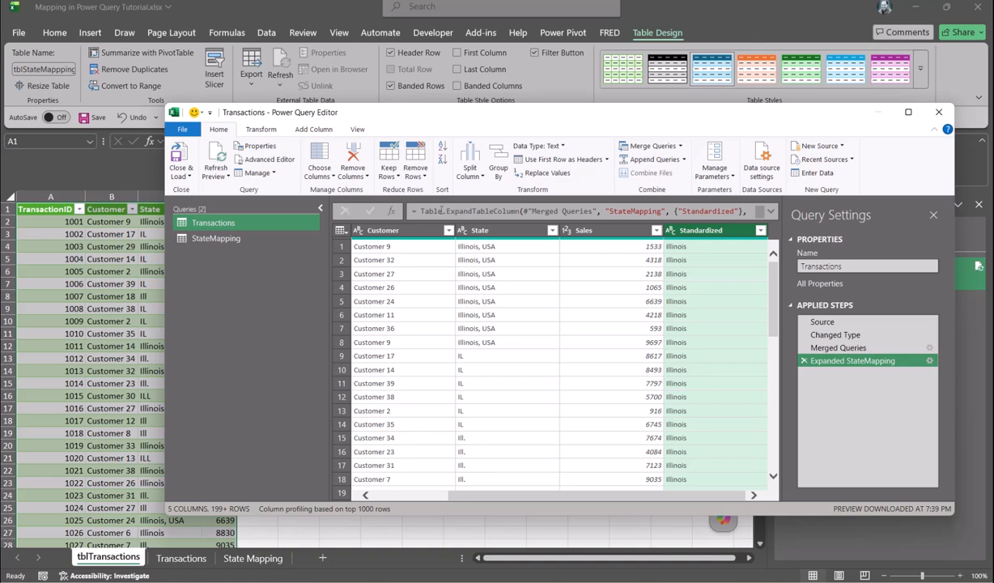
Remove the original, inconsistent State column from the Transactions query
scroll(654, 481, "left", 1)
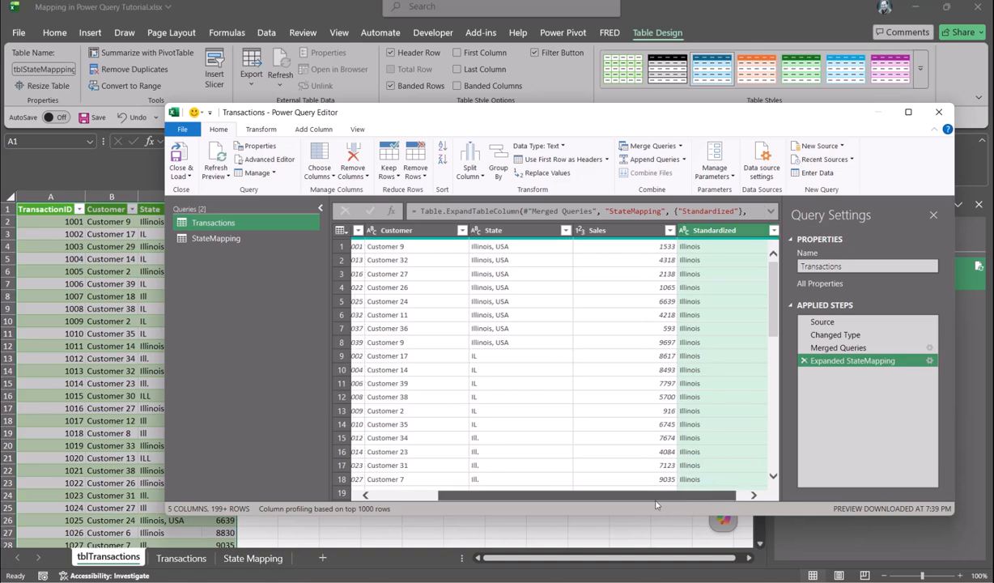
scroll(656, 504, "left", 3)
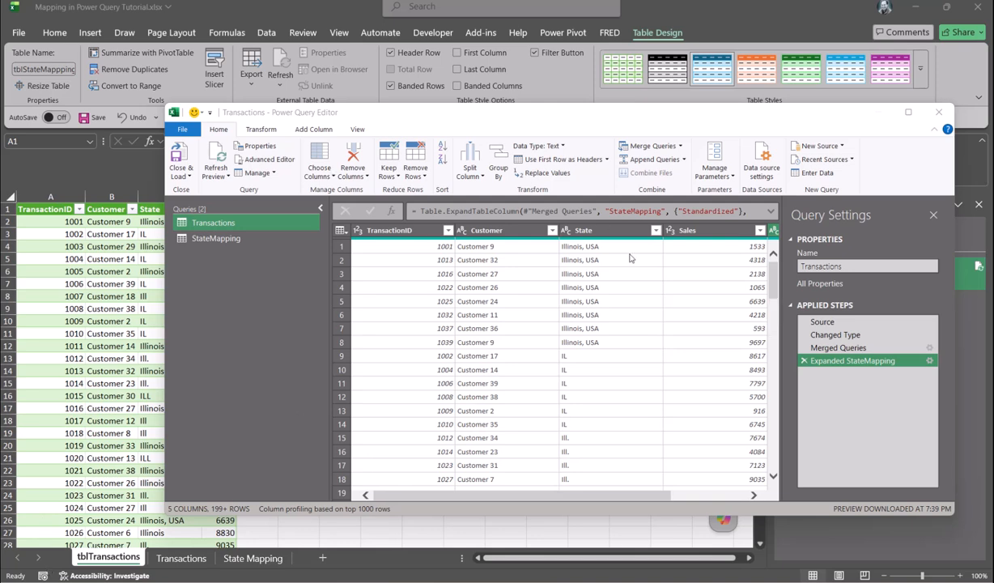
left_click(595, 231)
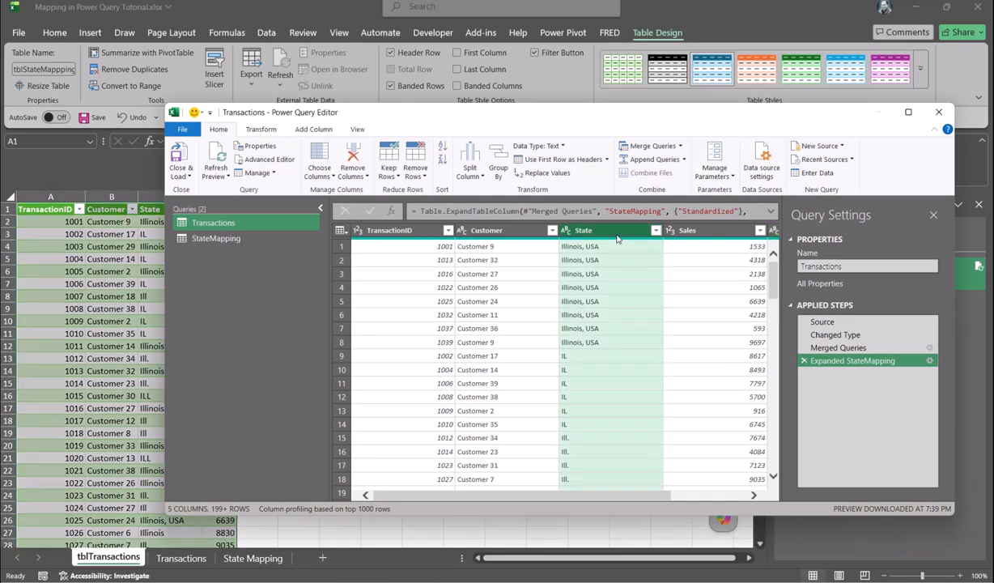
right_click(601, 231)
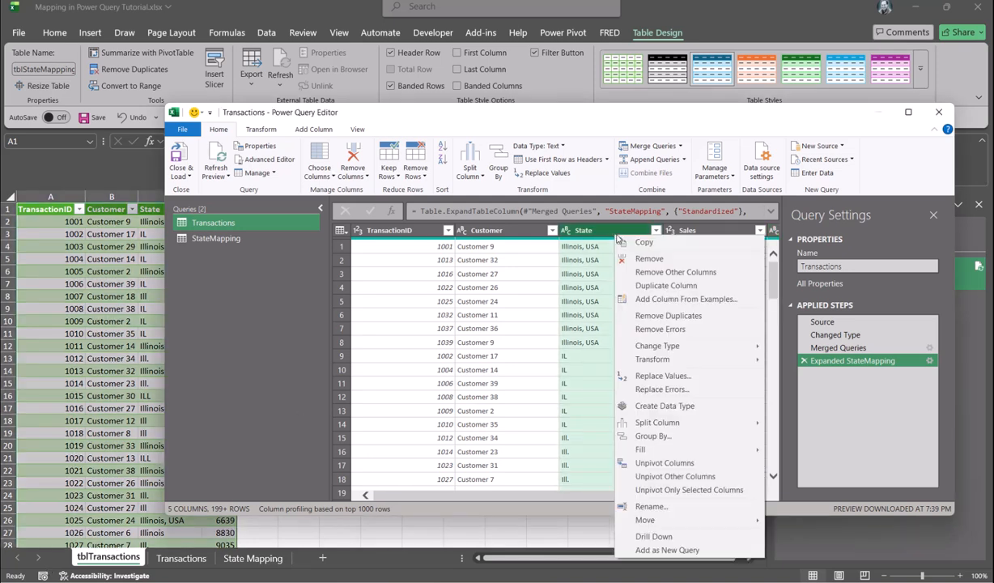
left_click(654, 260)
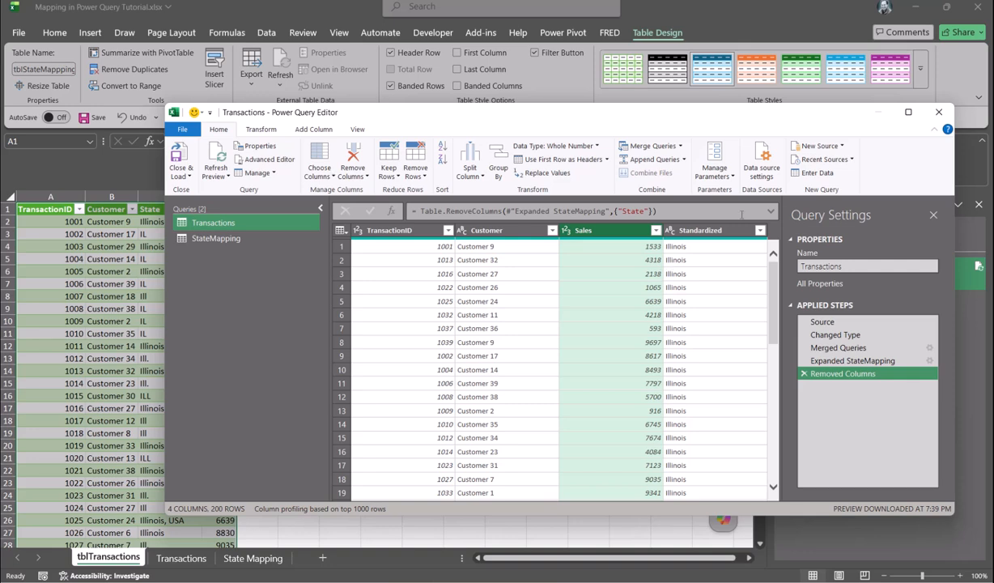
Rename the Standardized column to State
left_click(721, 230)
double_click(723, 230)
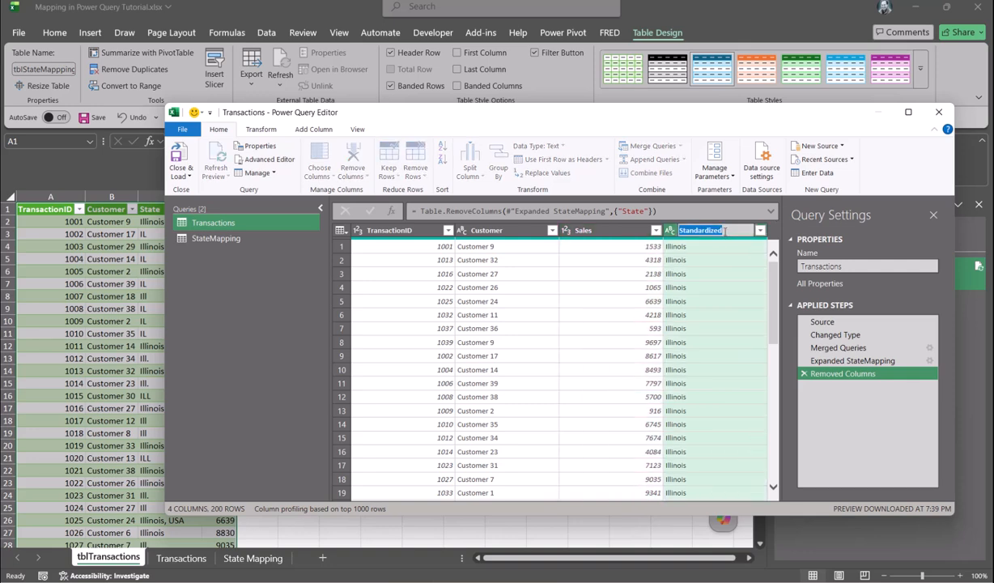
type("State")
key("Return")
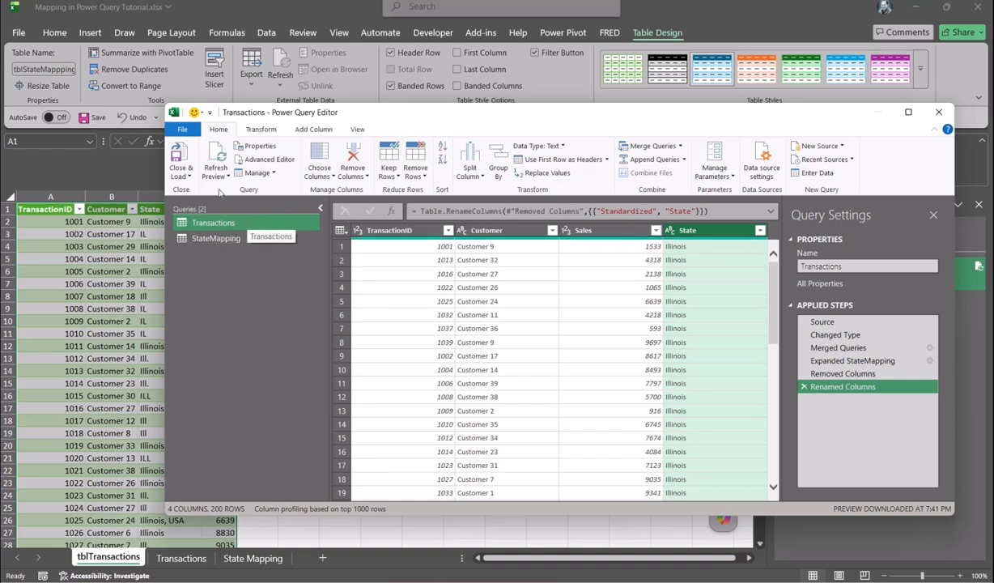
Load the updated Transactions query back to the workbook and compare its output with the State Mapping sheet
left_click(190, 175)
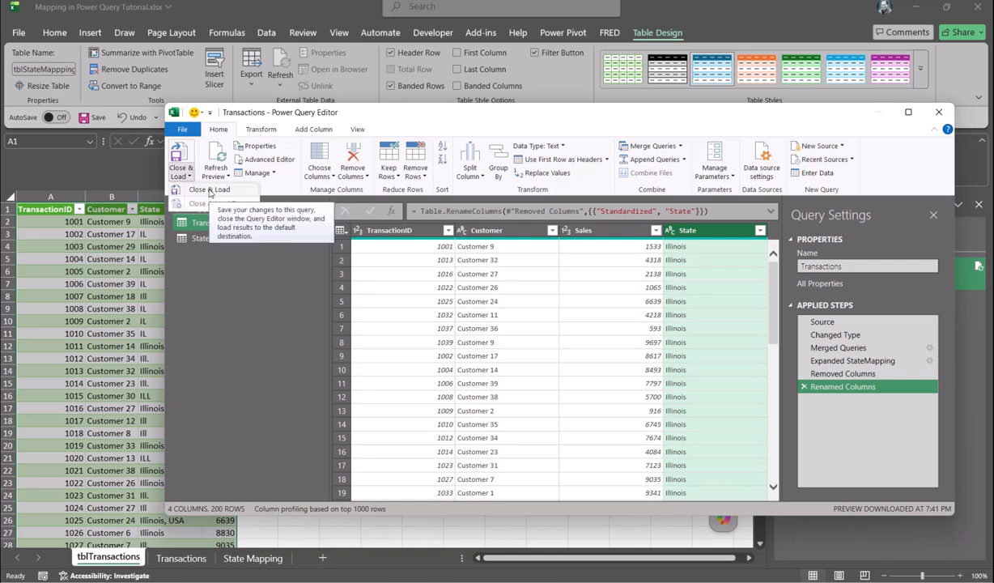
left_click(208, 189)
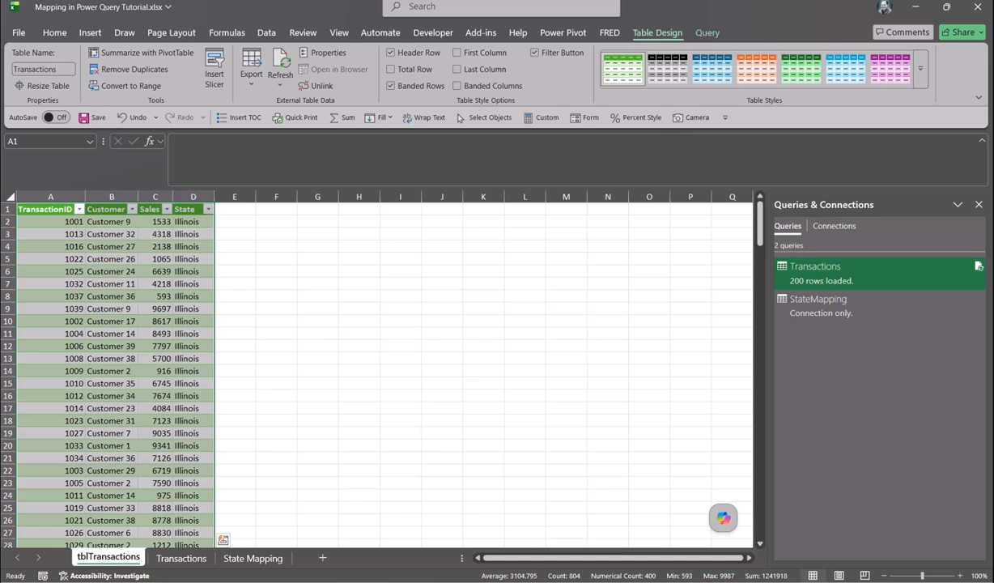
left_click(254, 558)
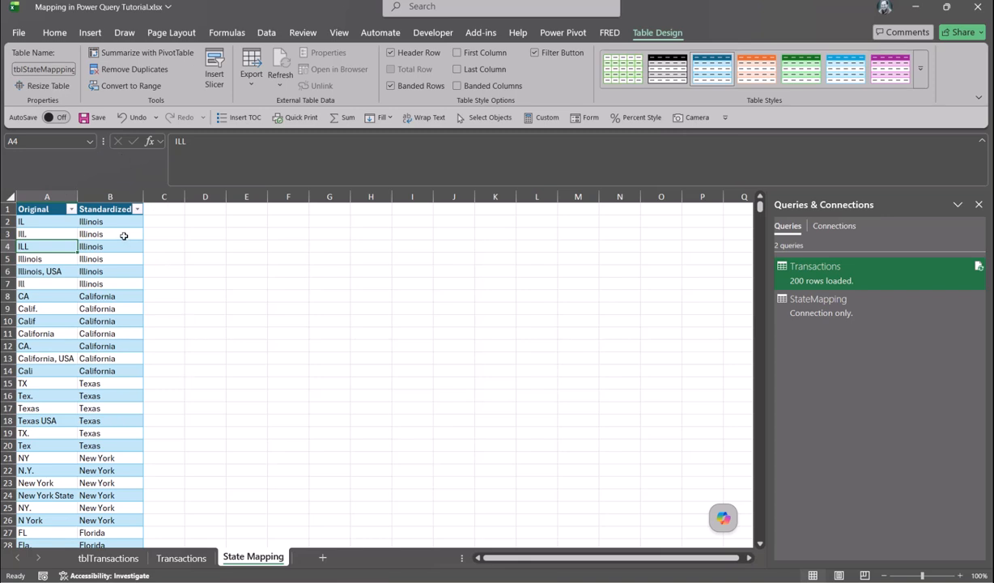
left_click(112, 558)
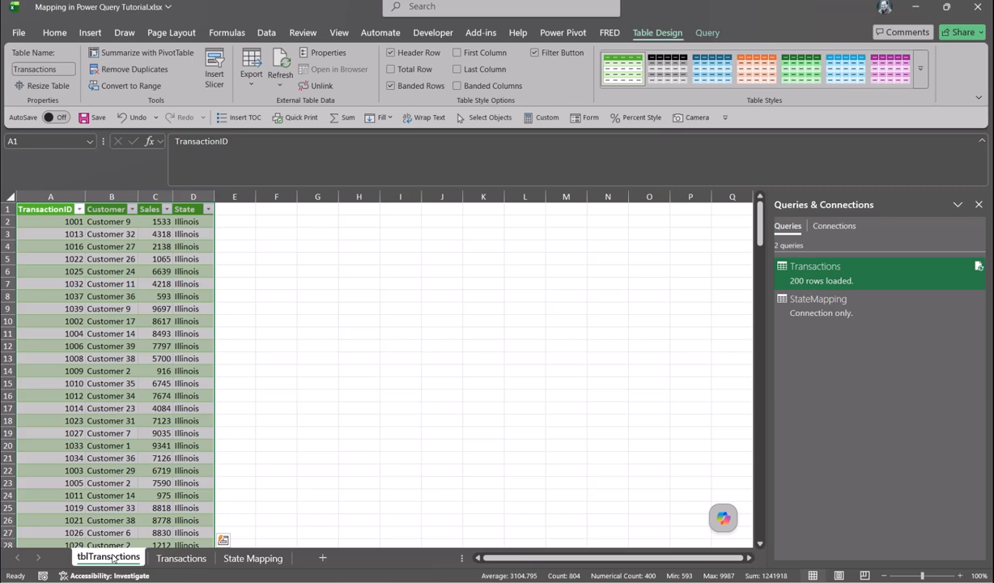
Go to the first empty TransactionID cell below the source table on the Transactions sheet
left_click(187, 558)
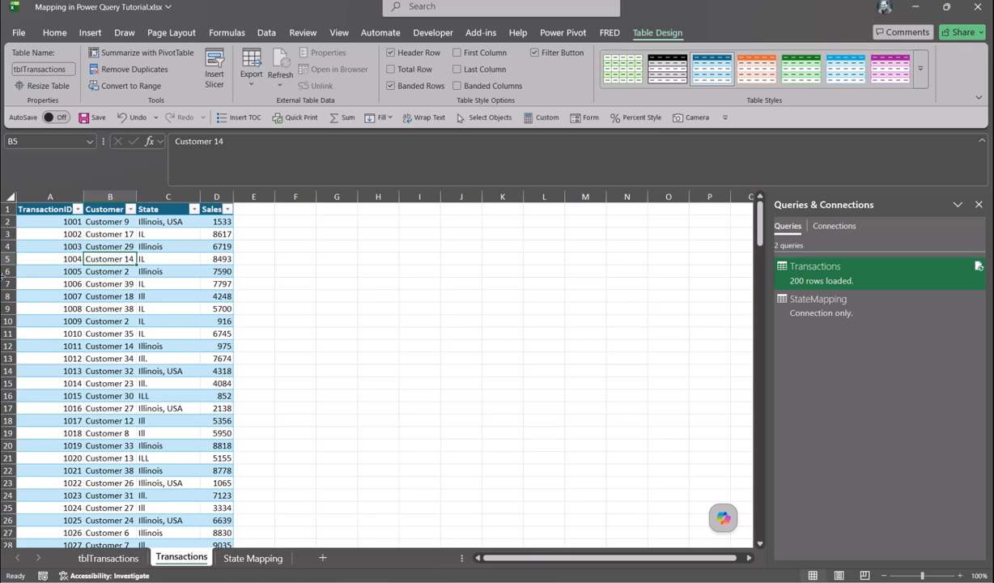
left_click(51, 274)
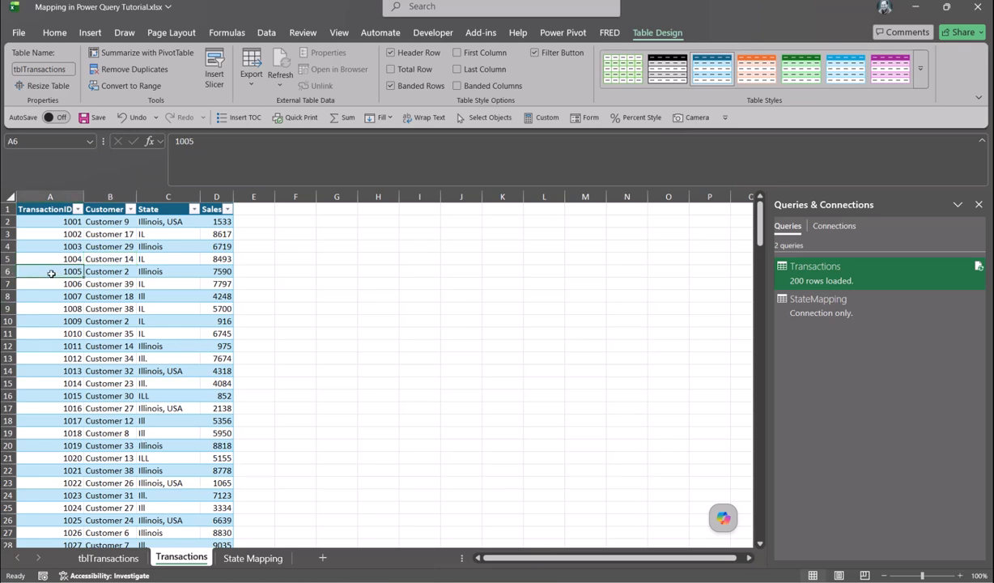
key("ctrl+Down")
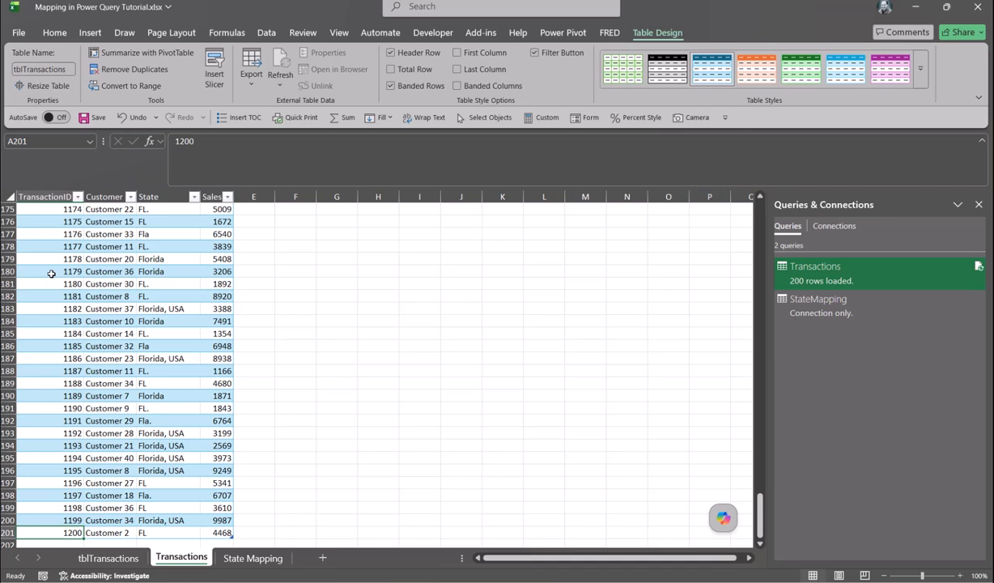
key("Down")
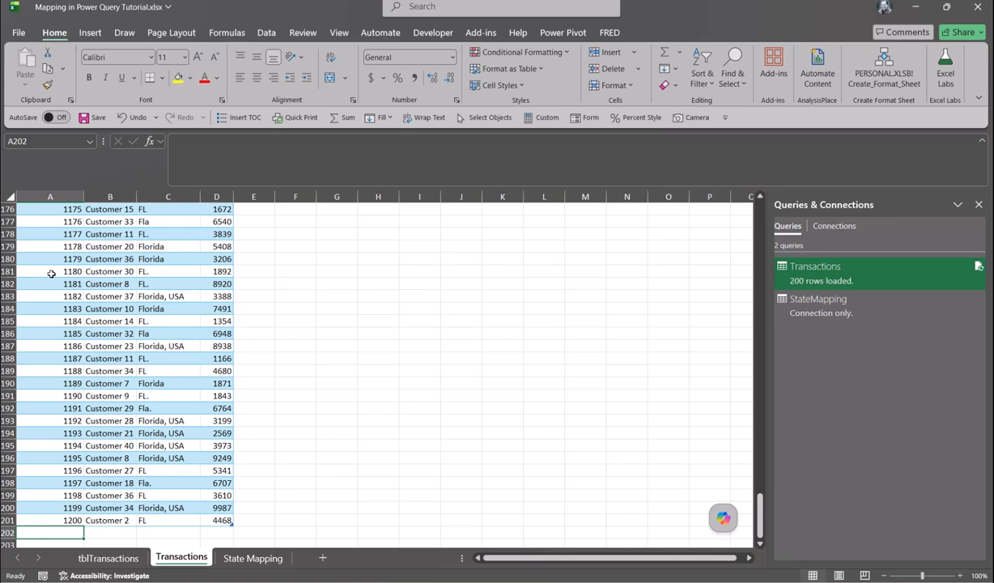
key("Page_Up")
type("2")
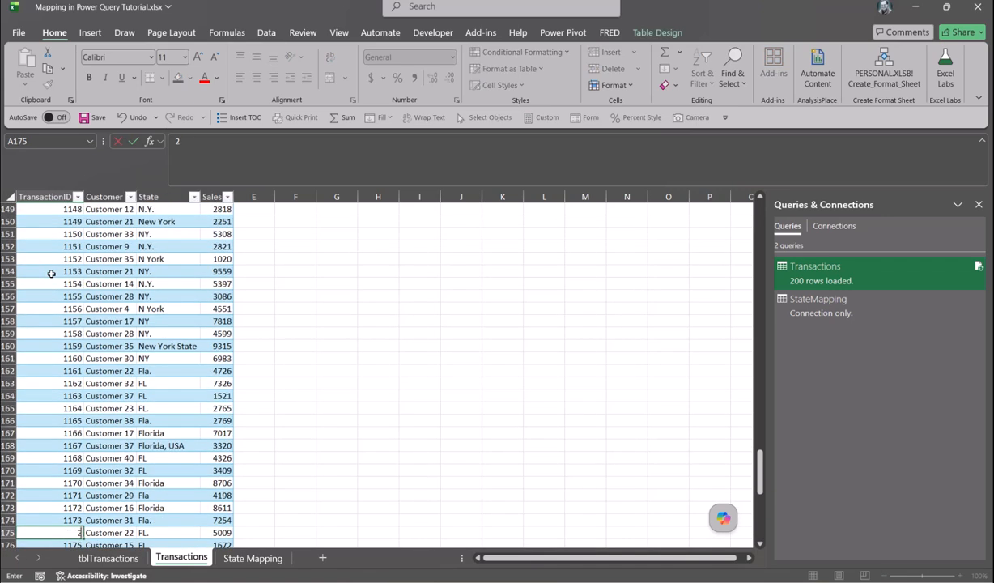
key("Escape")
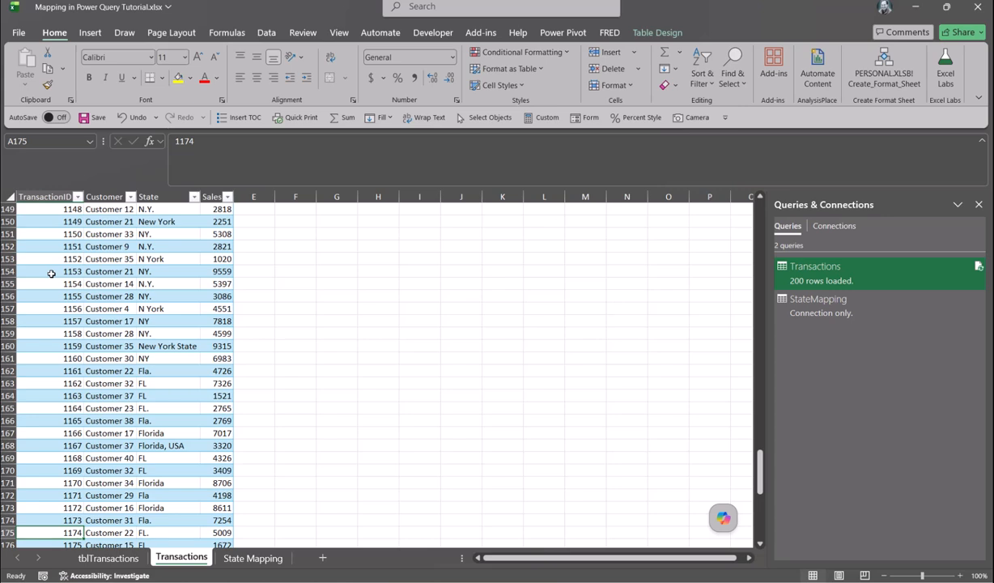
Start a new row below the source table on the Transactions sheet with TransactionID 1201 and Customer 41
key("ctrl+Down")
key("ctrl+shift+Up")
key("Down")
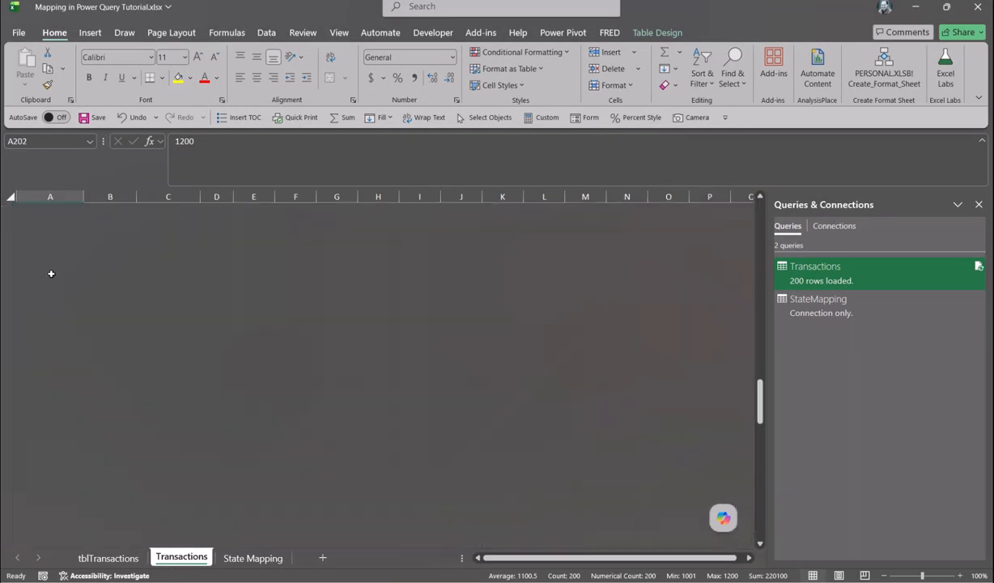
type("1201")
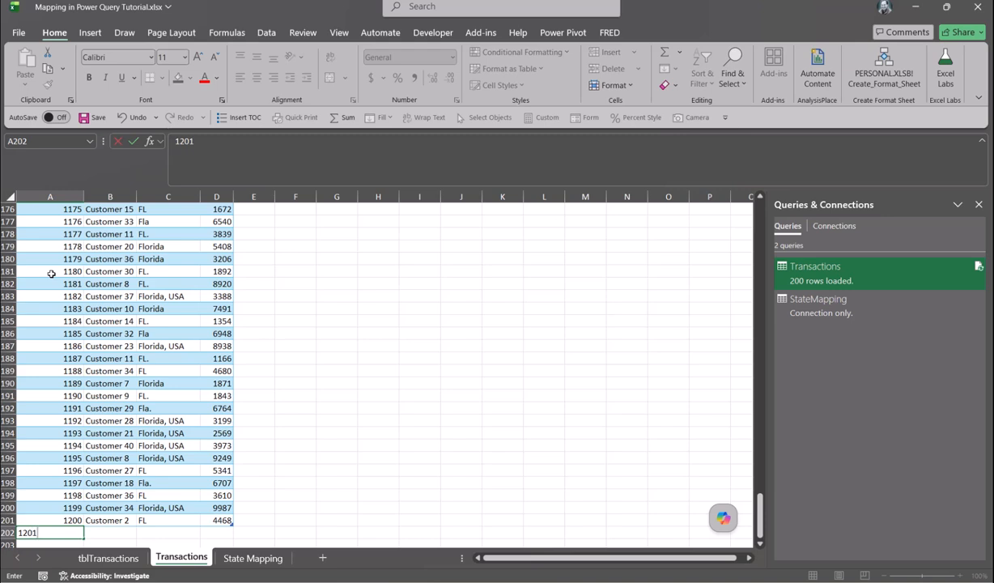
key("Tab")
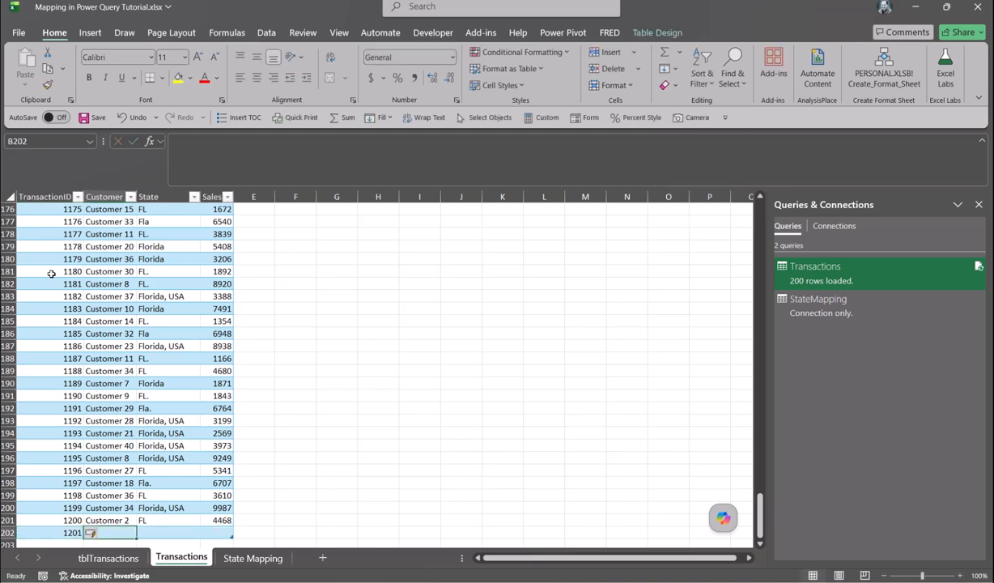
type("Cujst")
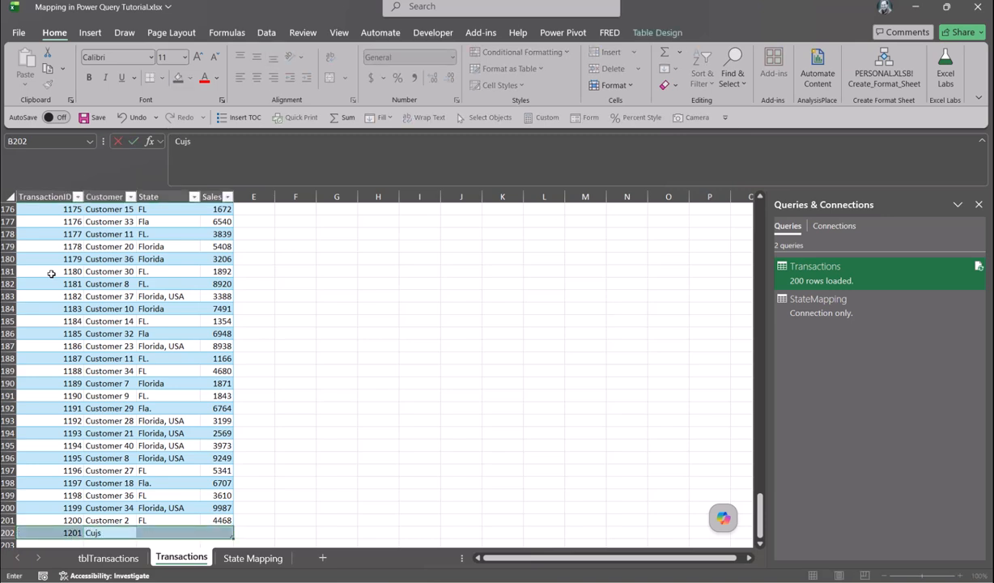
key("BackSpace")
key("BackSpace")
key("BackSpace")
type("stomer 41")
key("Tab")
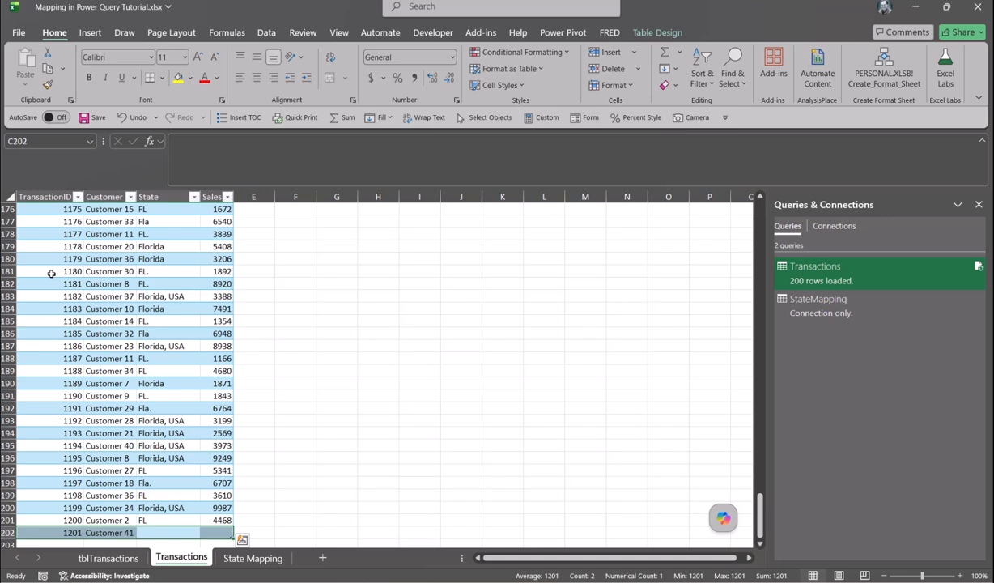
Complete transaction 1201 with the State Illinois (US) and Sales of 4500
type("Ill")
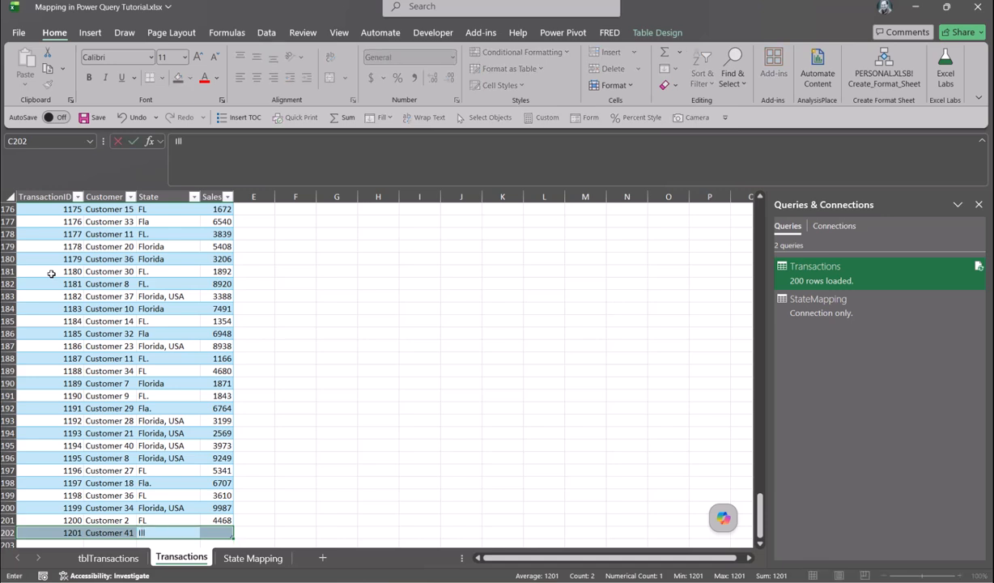
type("inois (US)")
key("Tab")
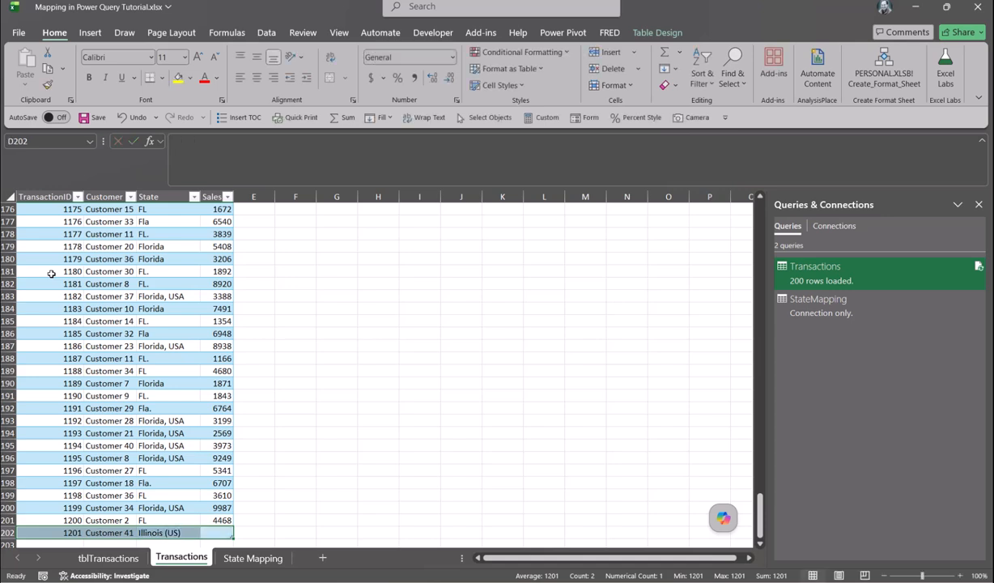
type("45000")
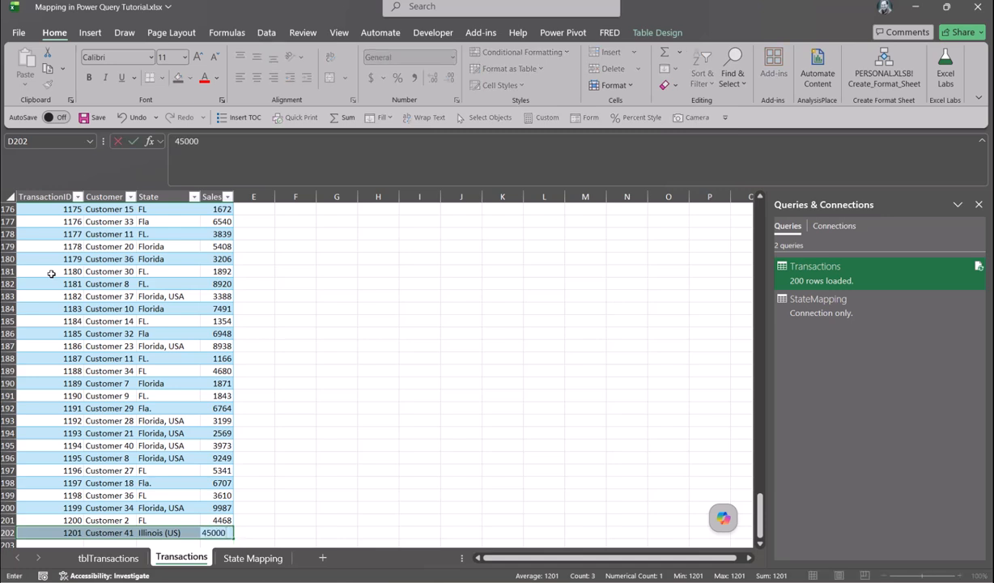
key("BackSpace")
key("Return")
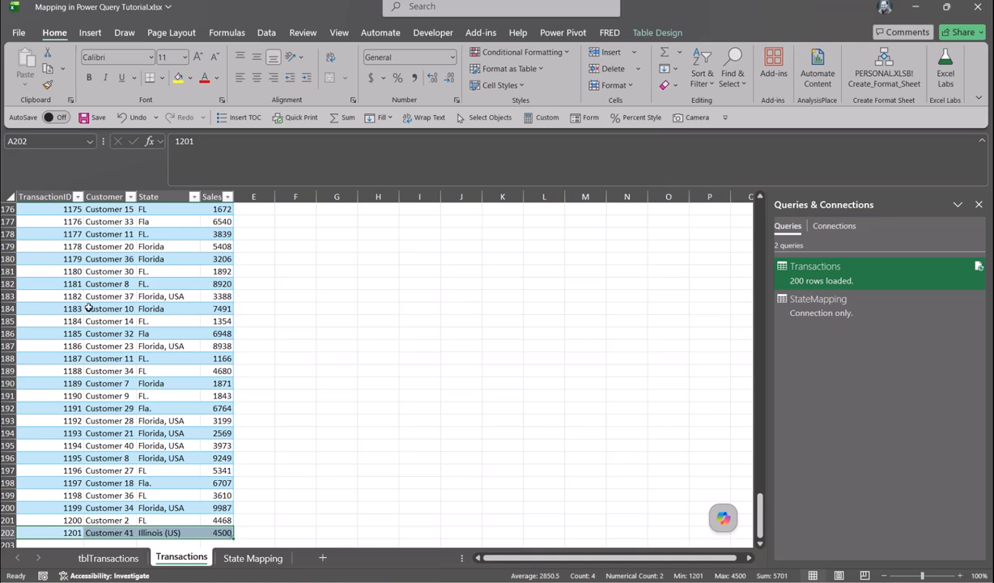
Search the TransactionID filter list on the tblTransactions sheet for 1201, leaving the table unfiltered
left_click(109, 559)
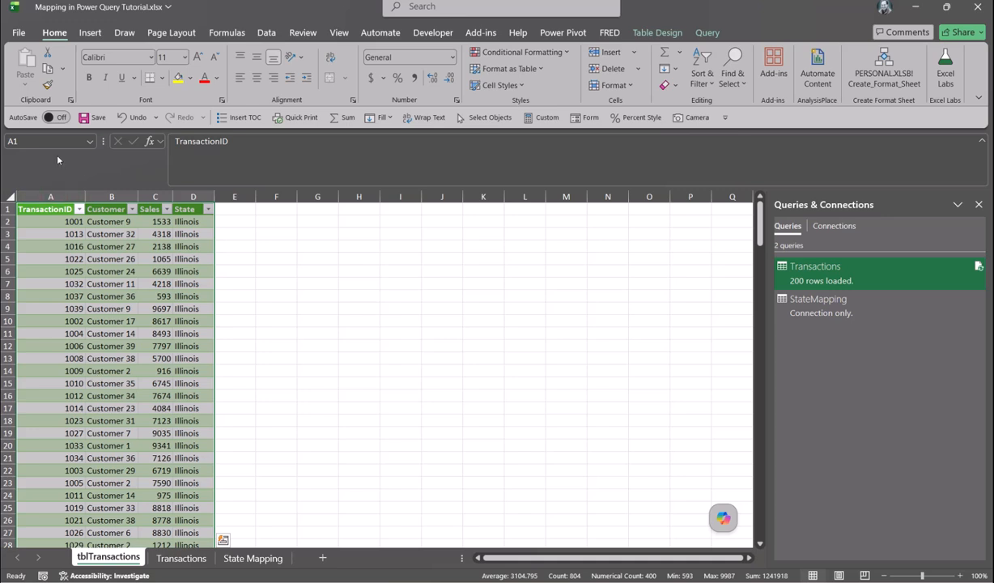
left_click(77, 208)
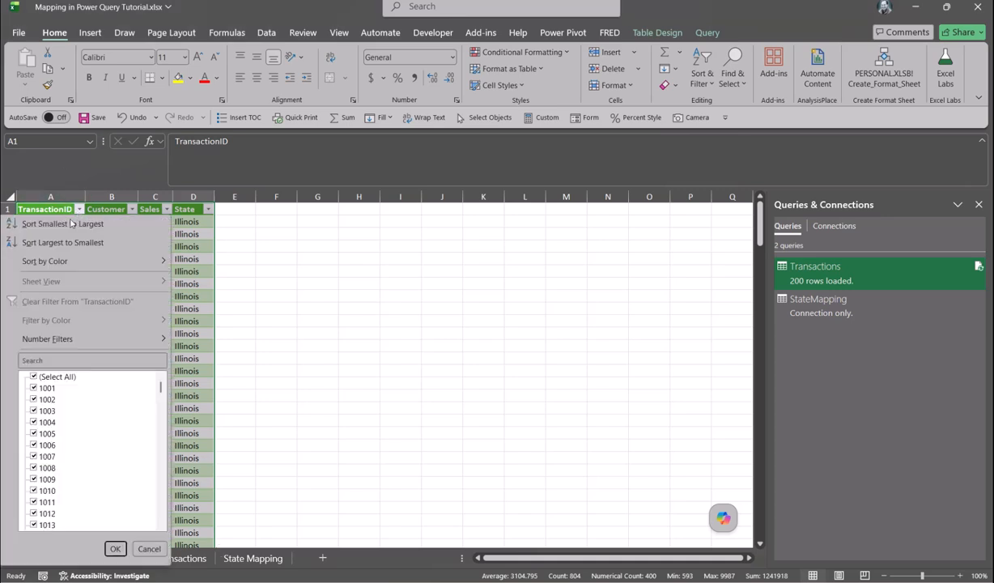
left_click(37, 361)
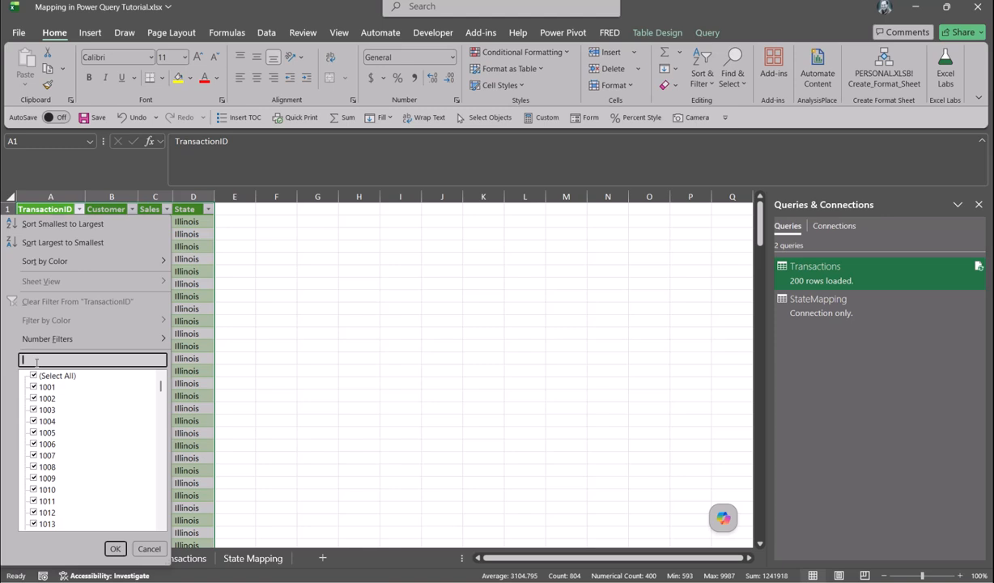
type("1201")
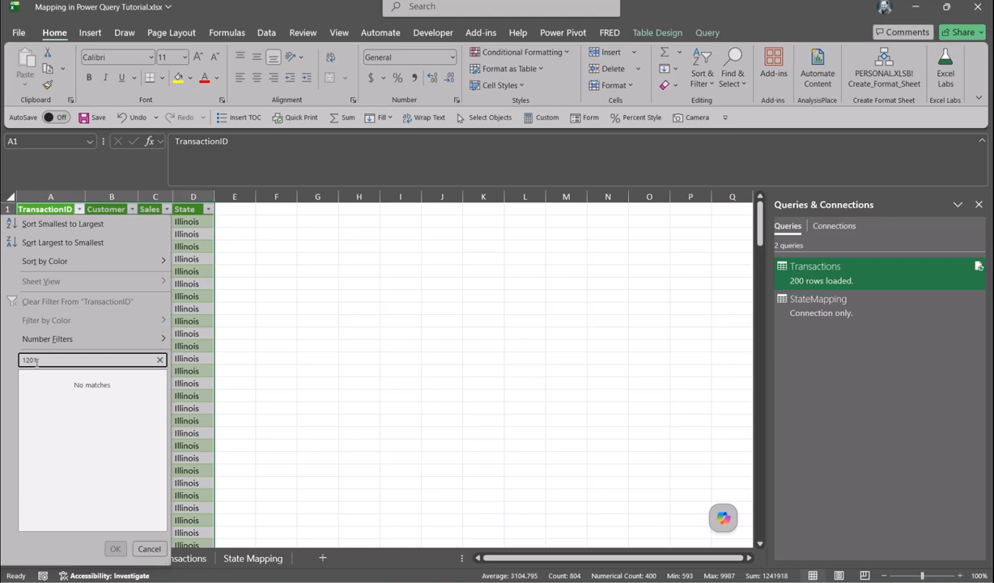
left_click(320, 348)
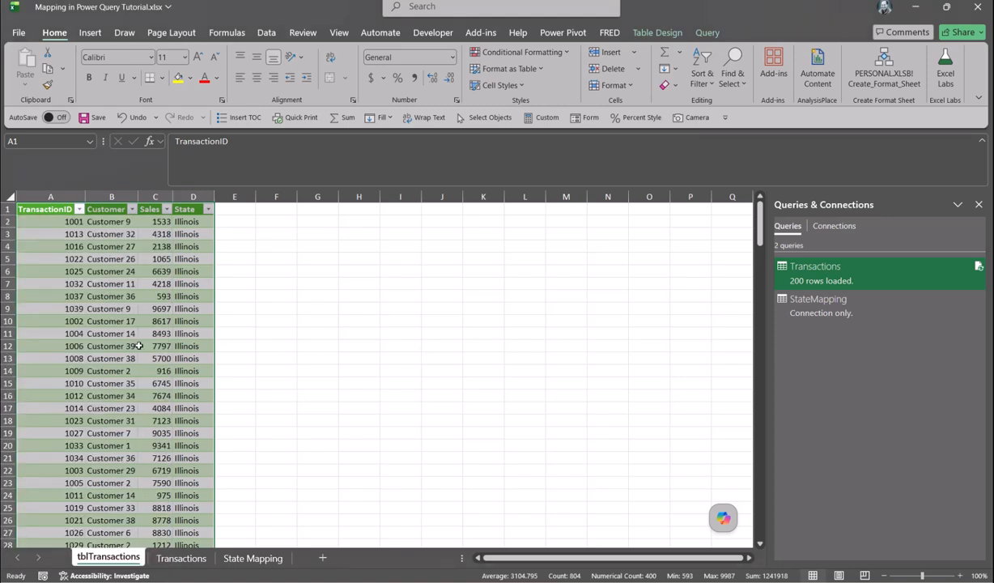
Refresh the query output table on the tblTransactions sheet
left_click(77, 249)
right_click(81, 251)
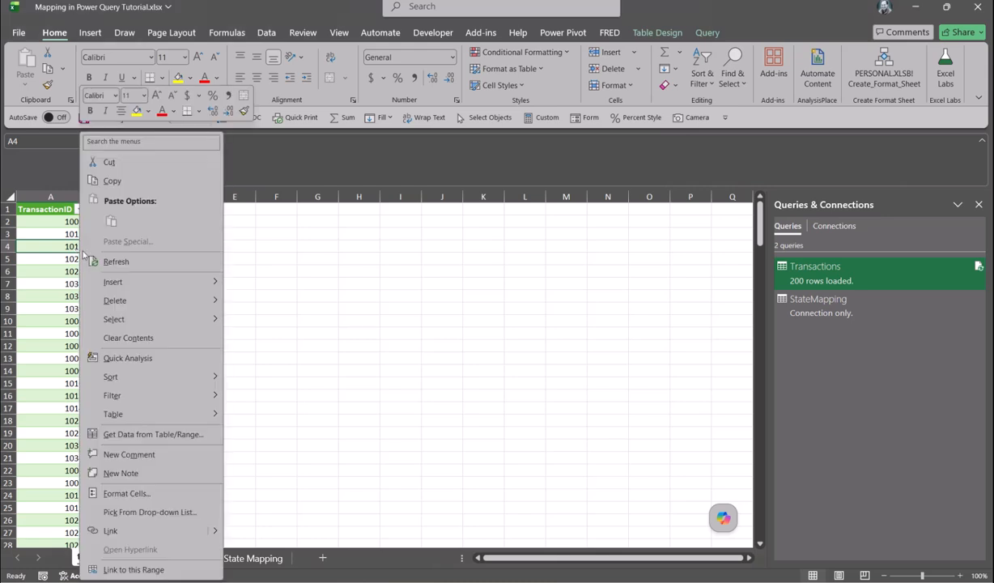
left_click(118, 261)
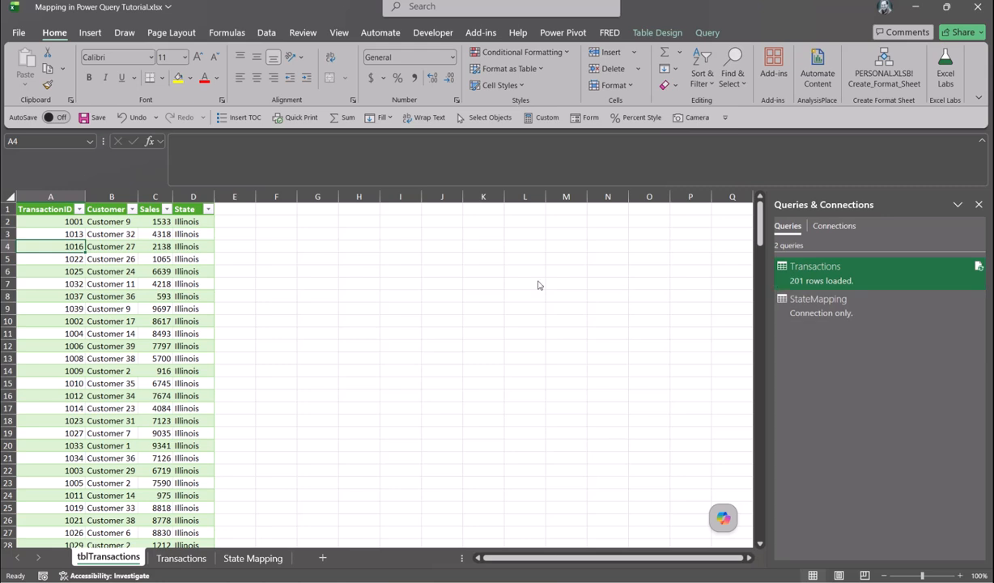
Filter the refreshed tblTransactions output to TransactionID 1201
left_click(78, 209)
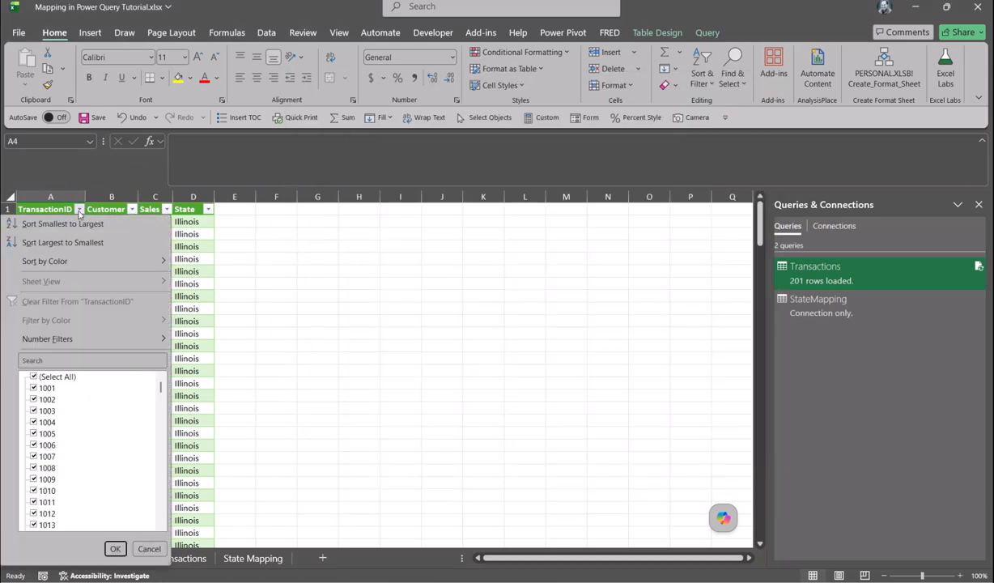
left_click(62, 361)
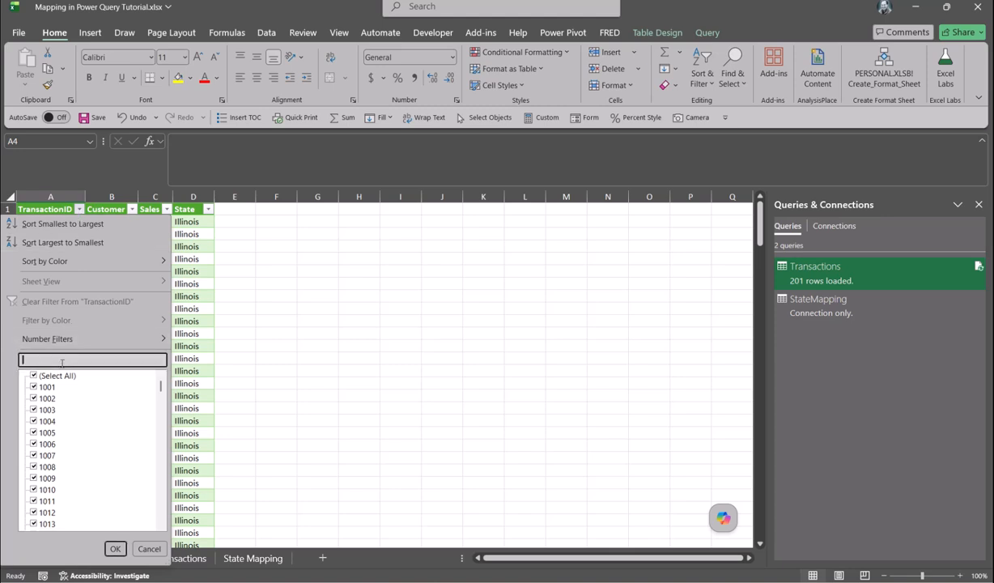
type("1201")
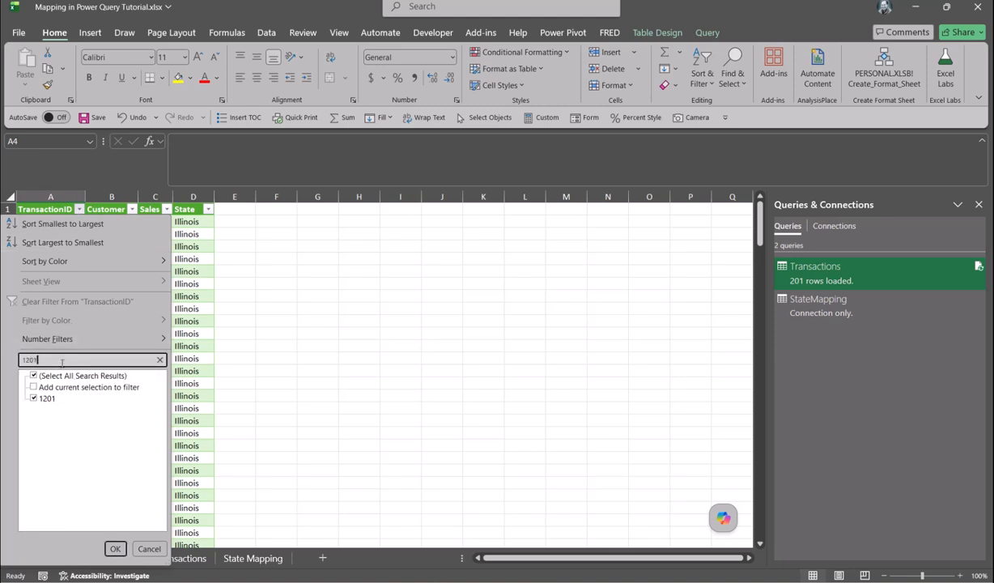
key("Return")
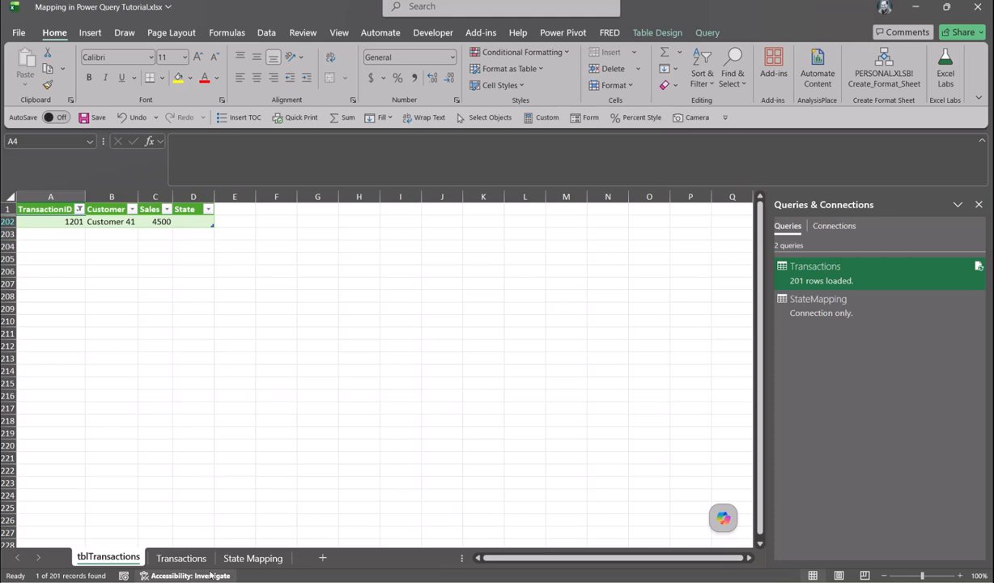
Compare the State entry of transaction 1201 in the source table and the query output with the Original values on State Mapping
left_click(161, 556)
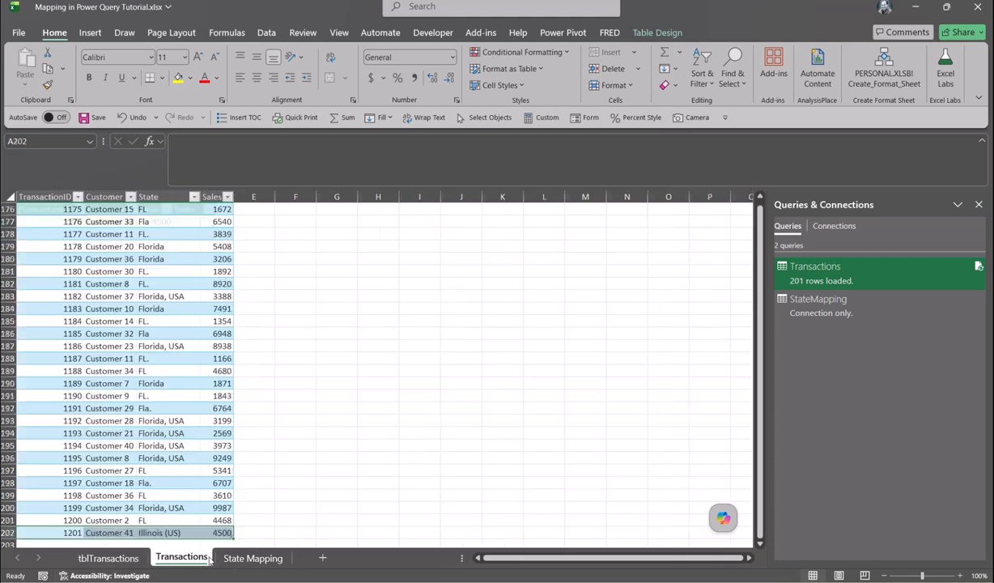
left_click(158, 531)
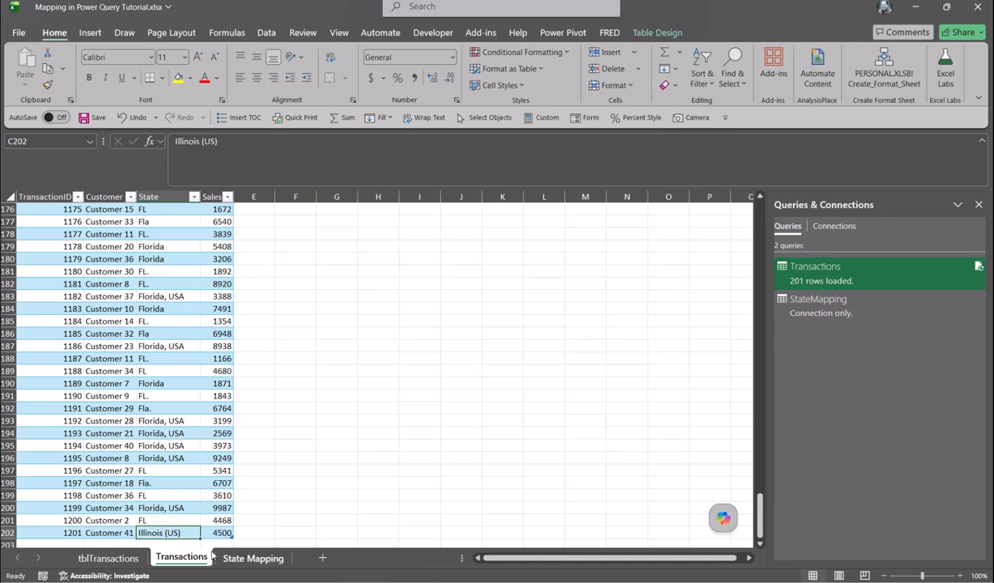
left_click(261, 560)
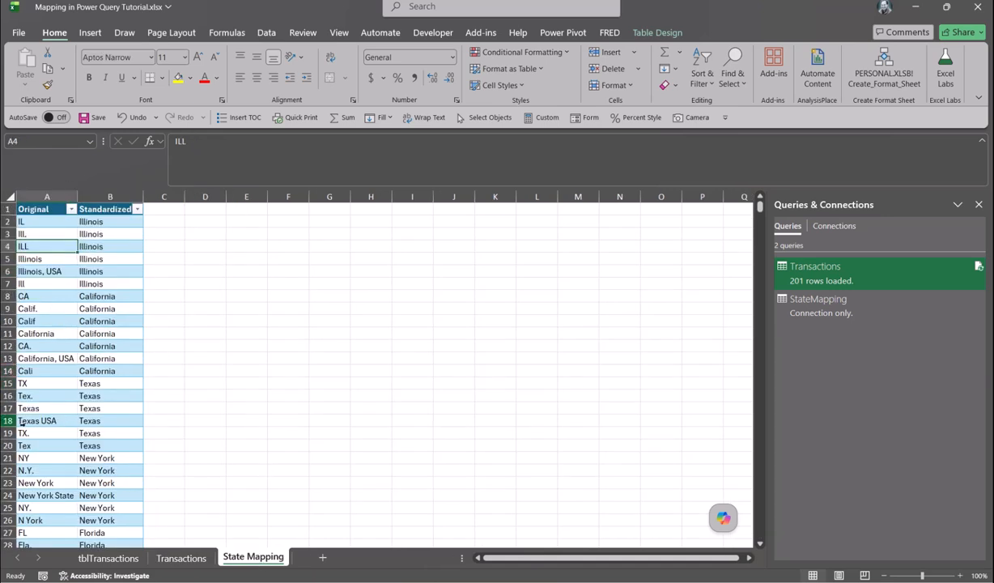
left_click(120, 559)
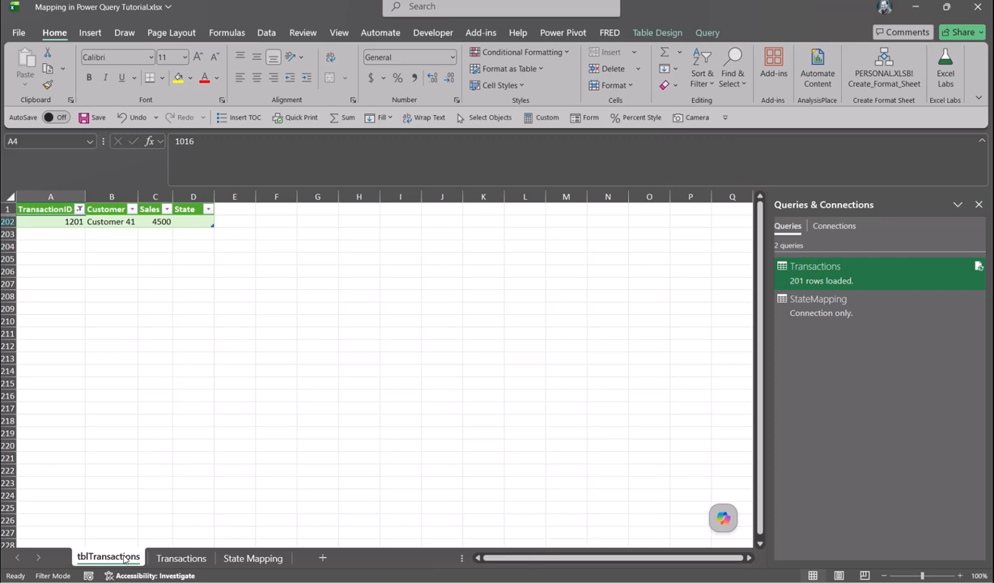
left_click(253, 559)
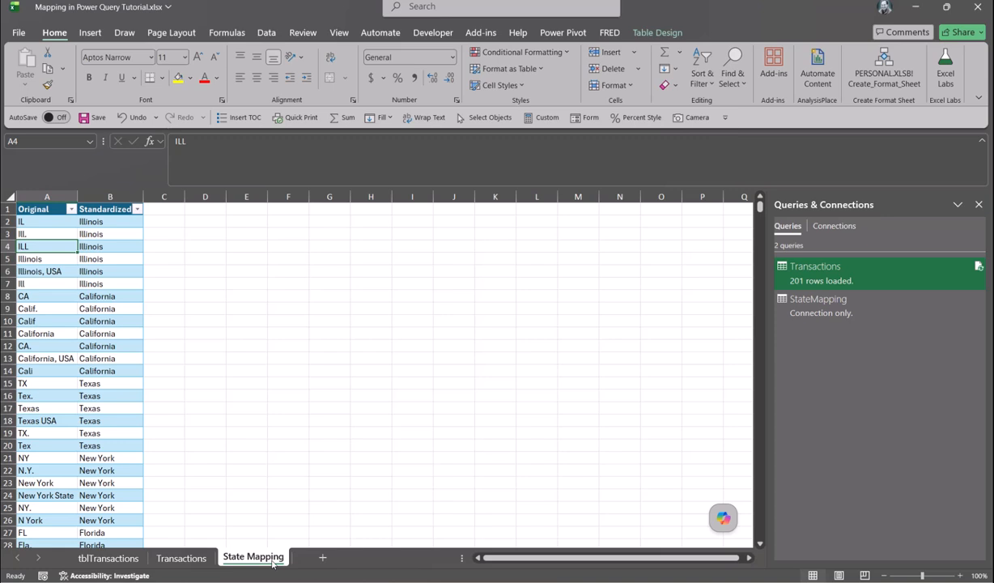
key("Up")
key("Up")
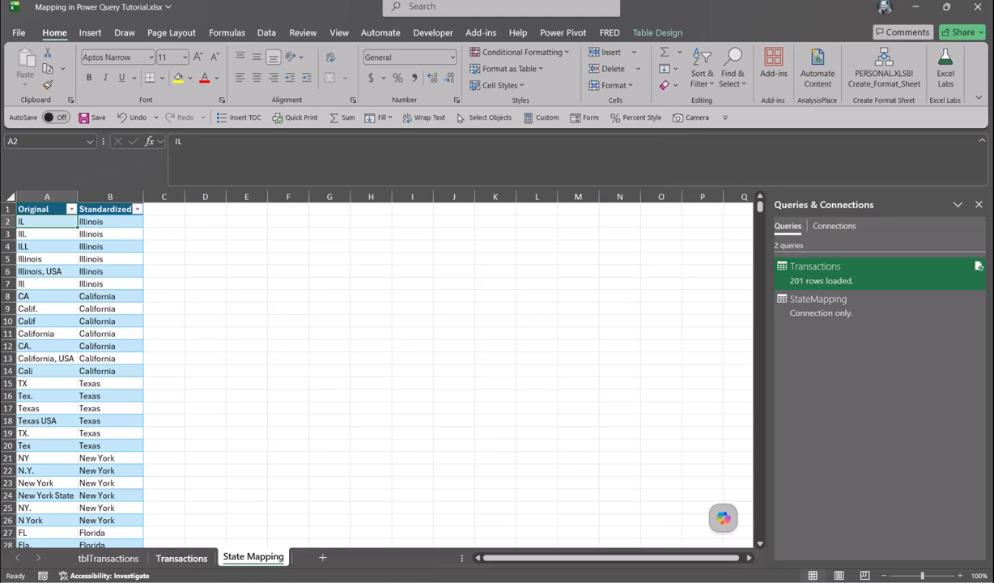
Review the State spellings throughout the Transactions source table, including its last row, against the State Mapping list
left_click(179, 558)
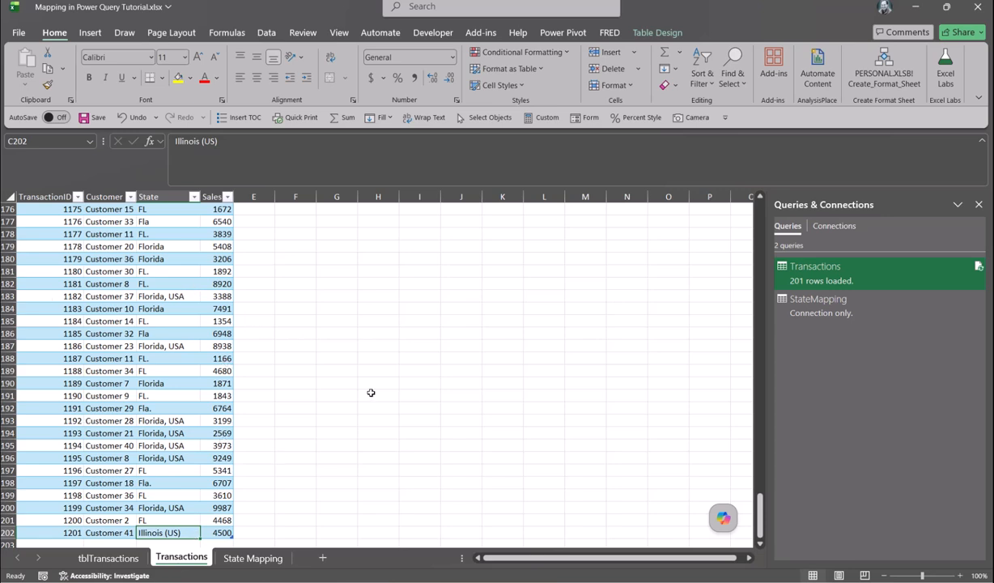
left_click_drag(759, 514, 801, 222)
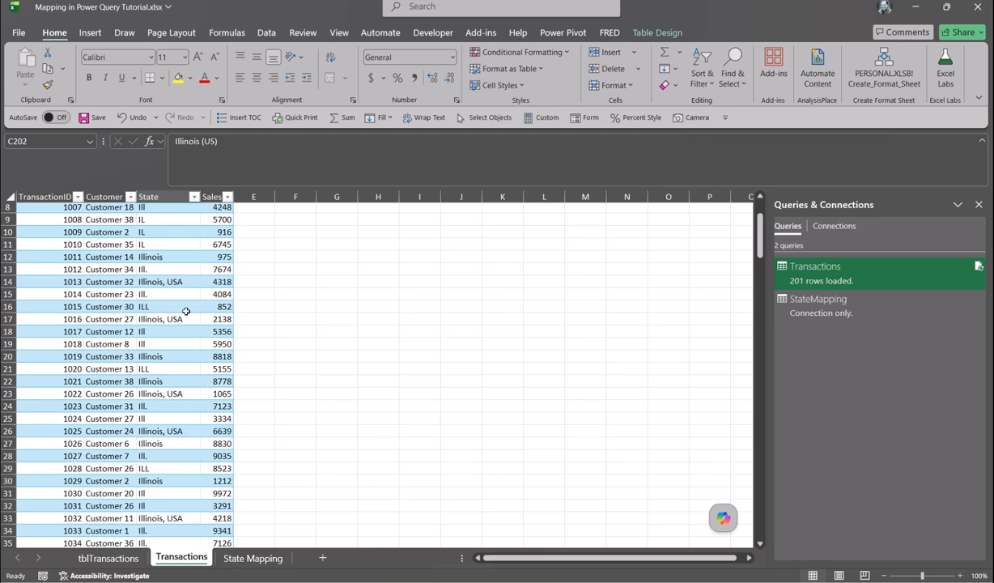
left_click(234, 559)
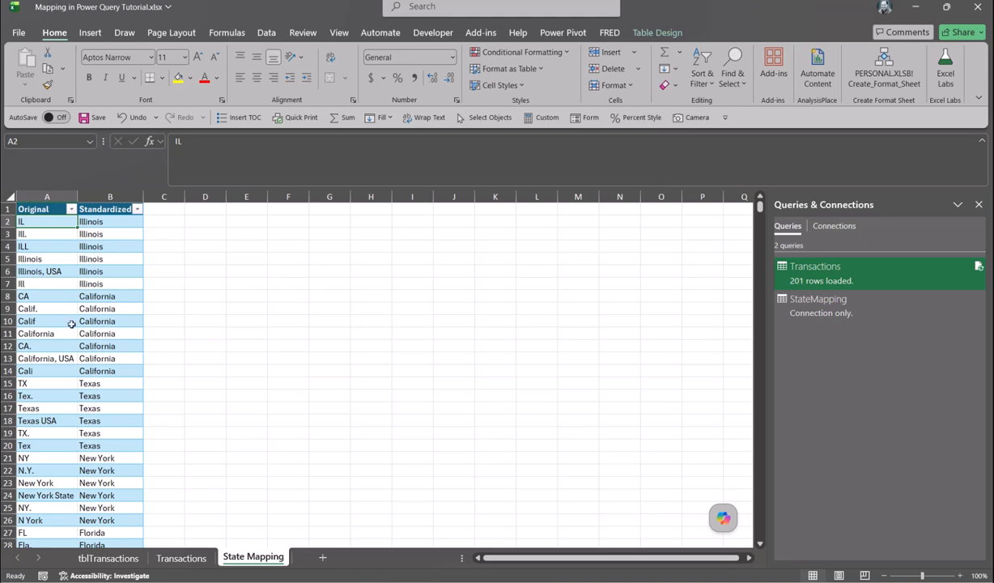
left_click(163, 559)
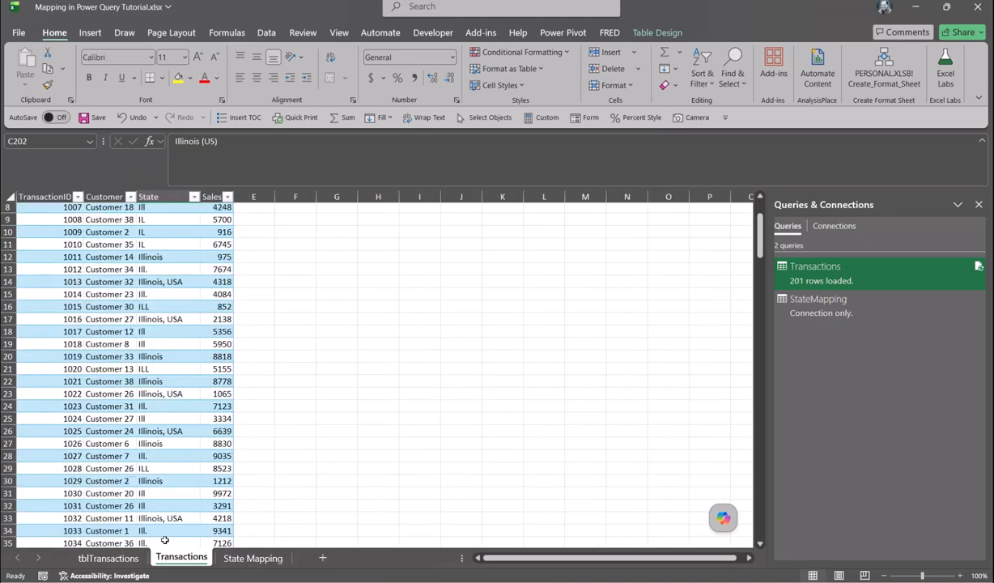
left_click(51, 379)
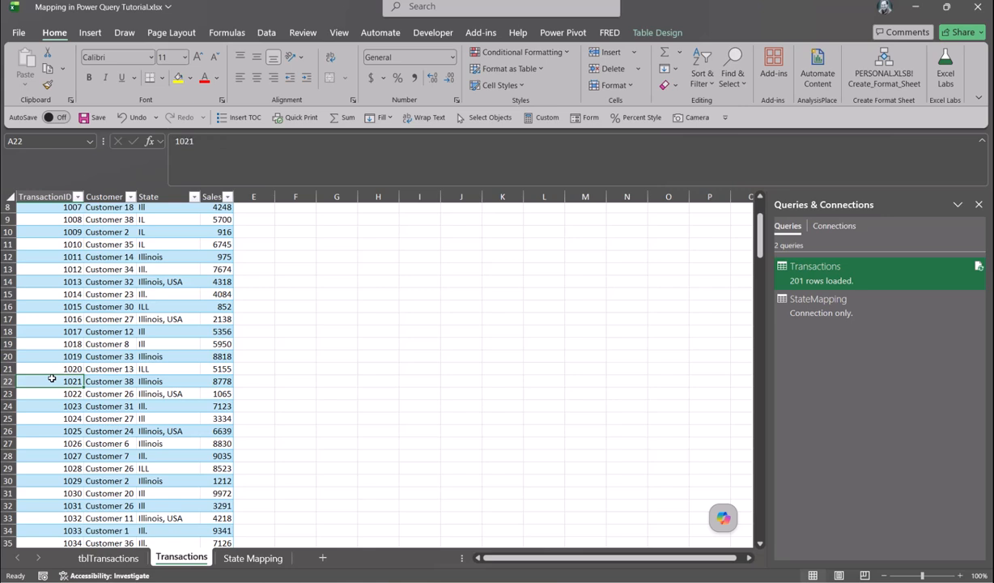
key("ctrl+Down")
key("ctrl+shift+Up")
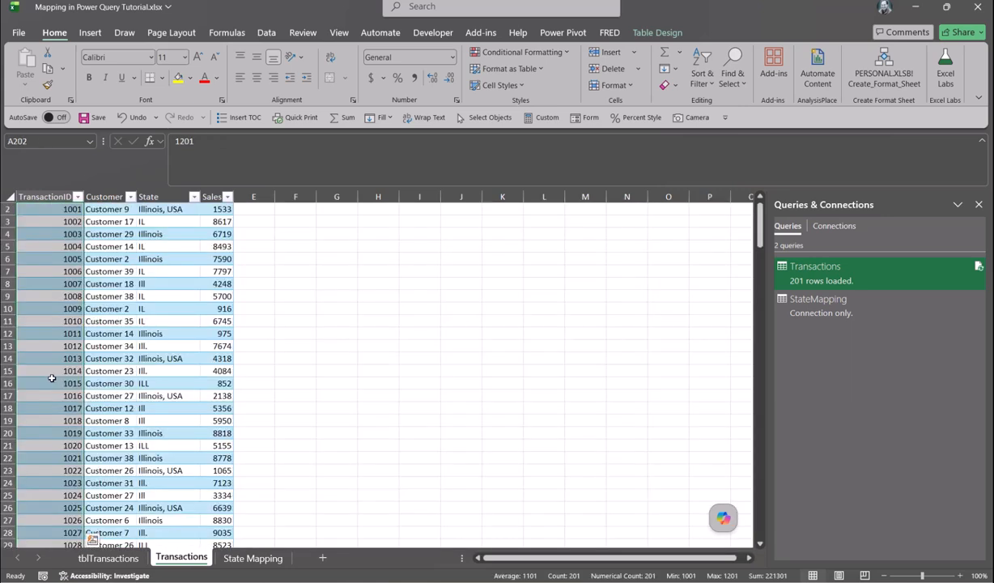
key("ctrl+Down")
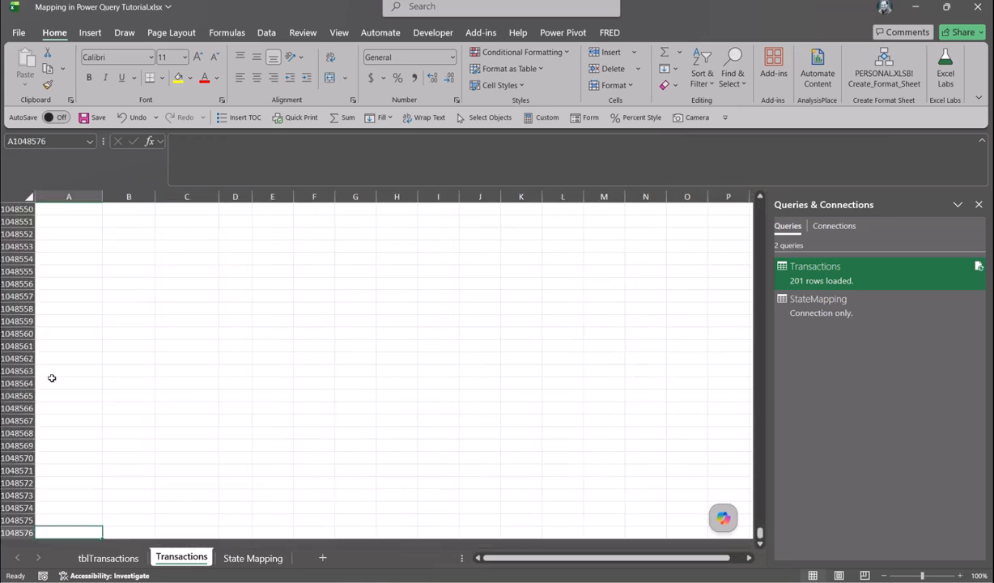
key("ctrl+Up")
key("Up")
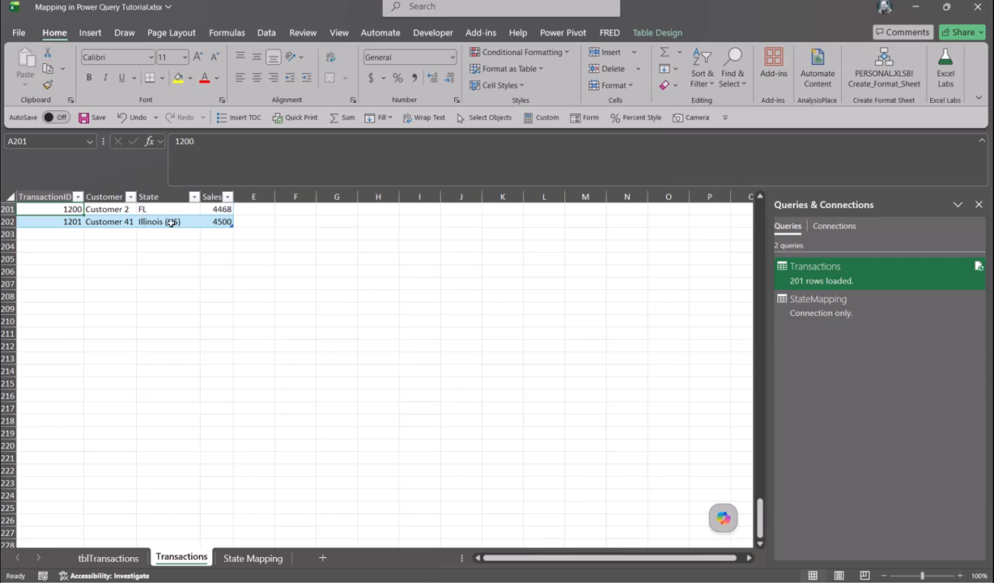
left_click(243, 558)
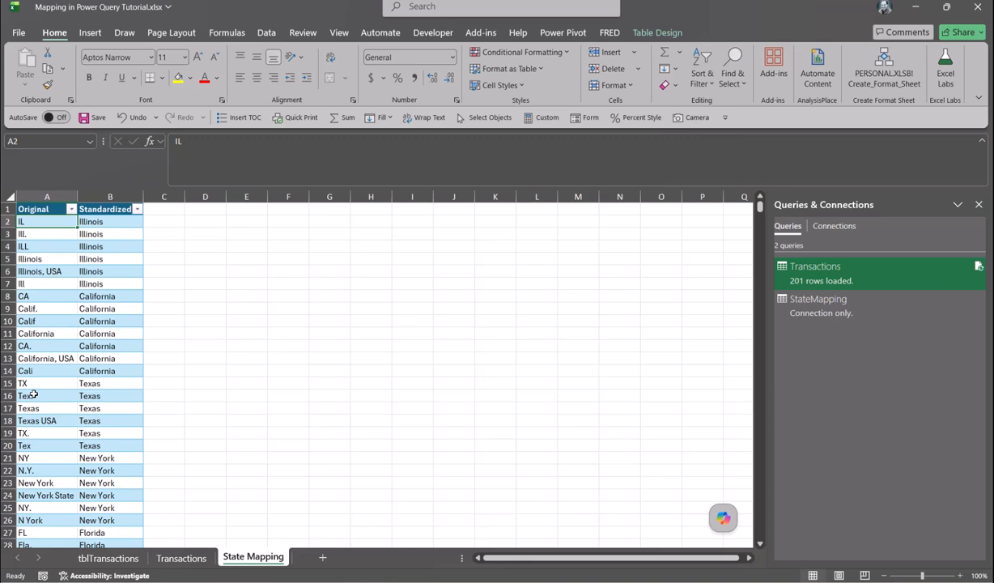
Recheck the State of transaction 1201 in the tblTransactions output against its Transactions source row and the State Mapping list
left_click(136, 564)
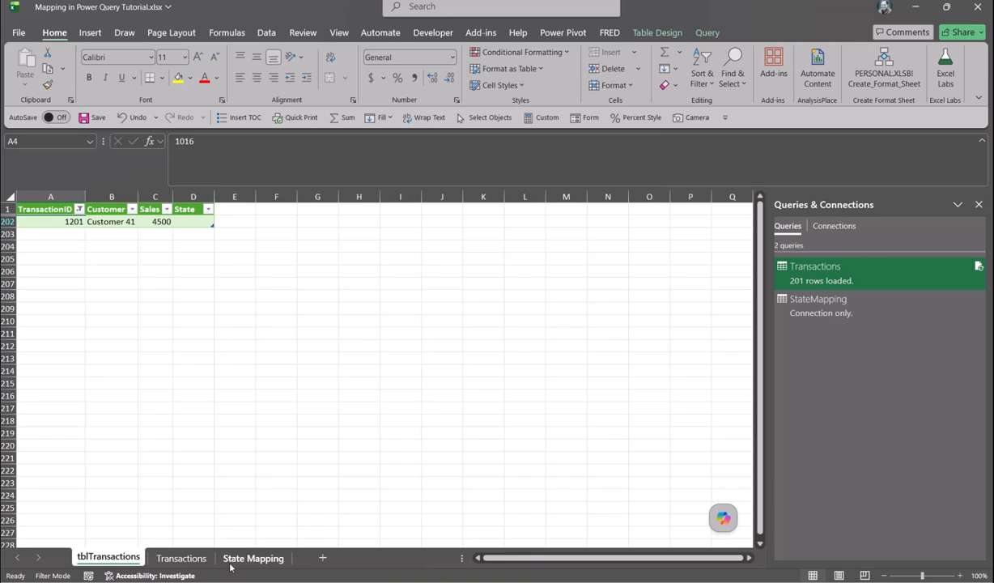
left_click(155, 557)
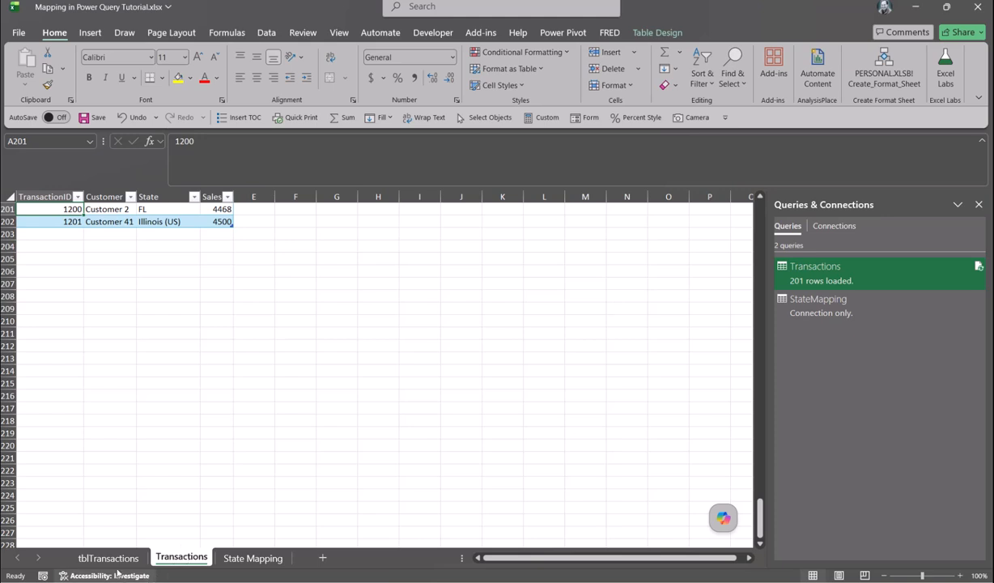
left_click(232, 558)
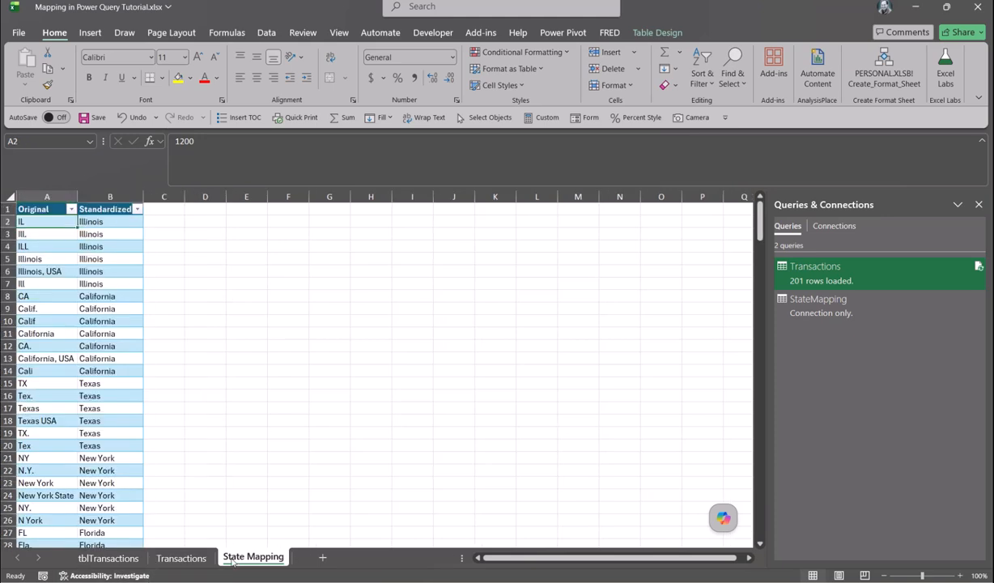
left_click(127, 559)
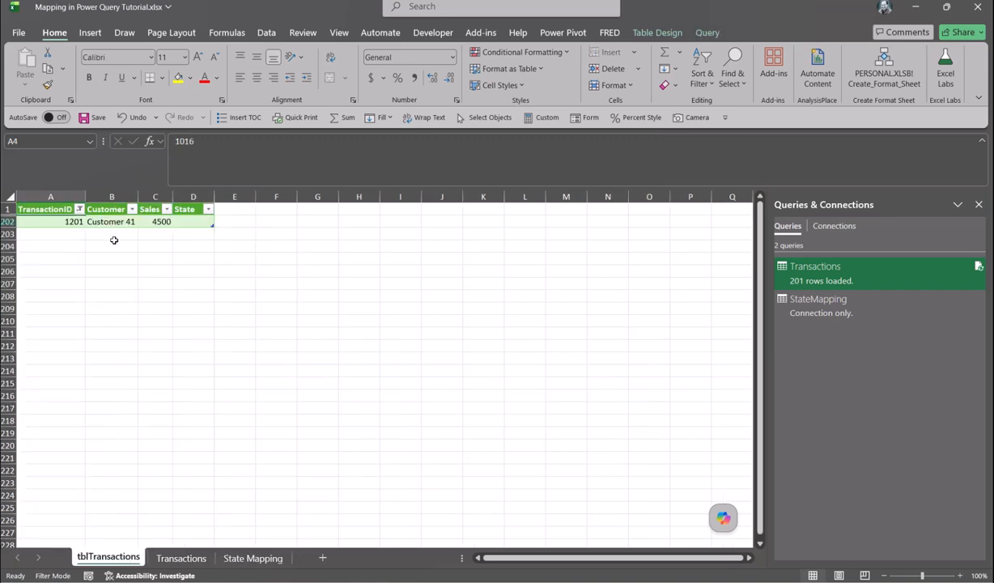
left_click(181, 558)
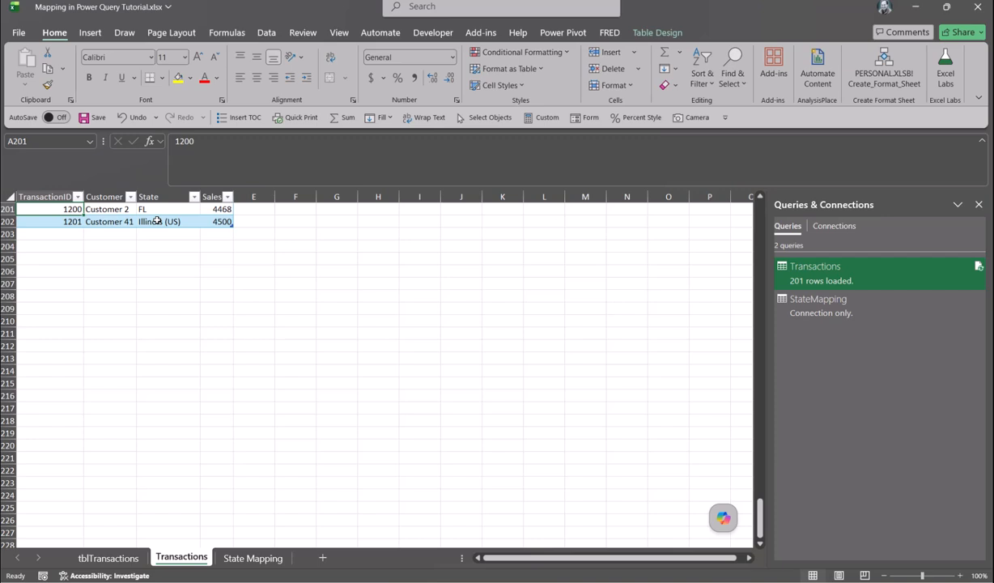
scroll(157, 221, "up", 1)
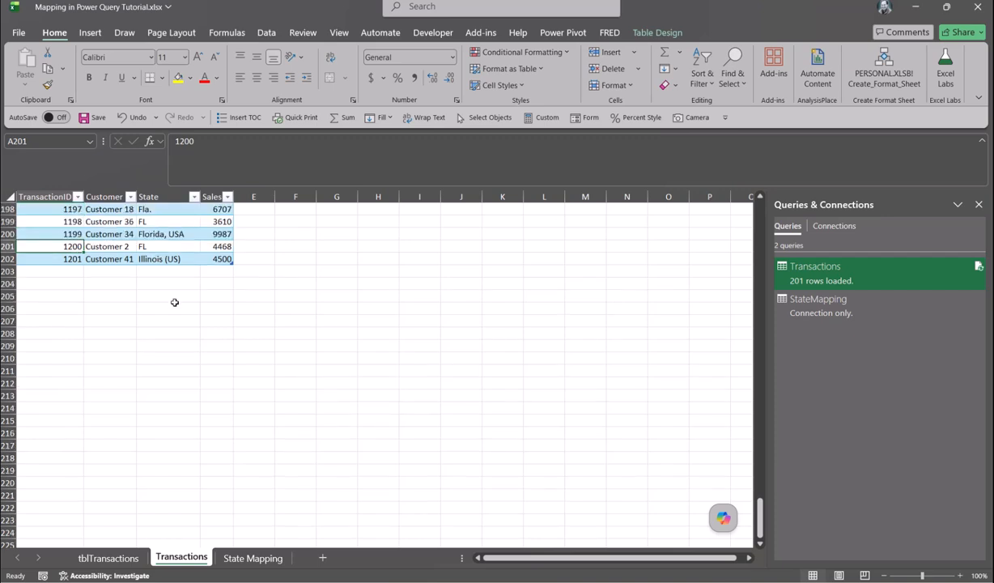
Examine the end of the State Mapping table, from the last Florida entries through the rows below them
left_click(239, 558)
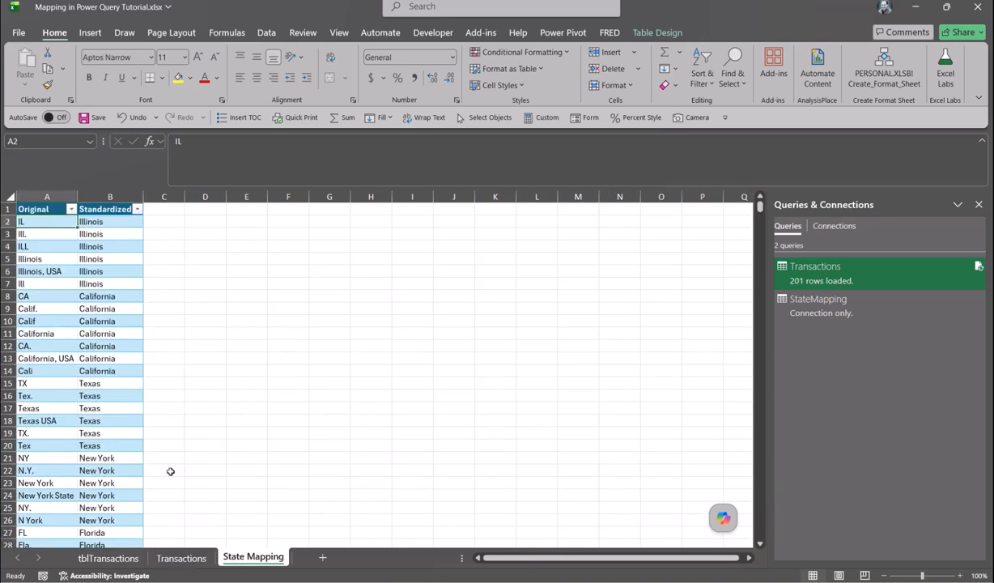
key("ctrl+Down")
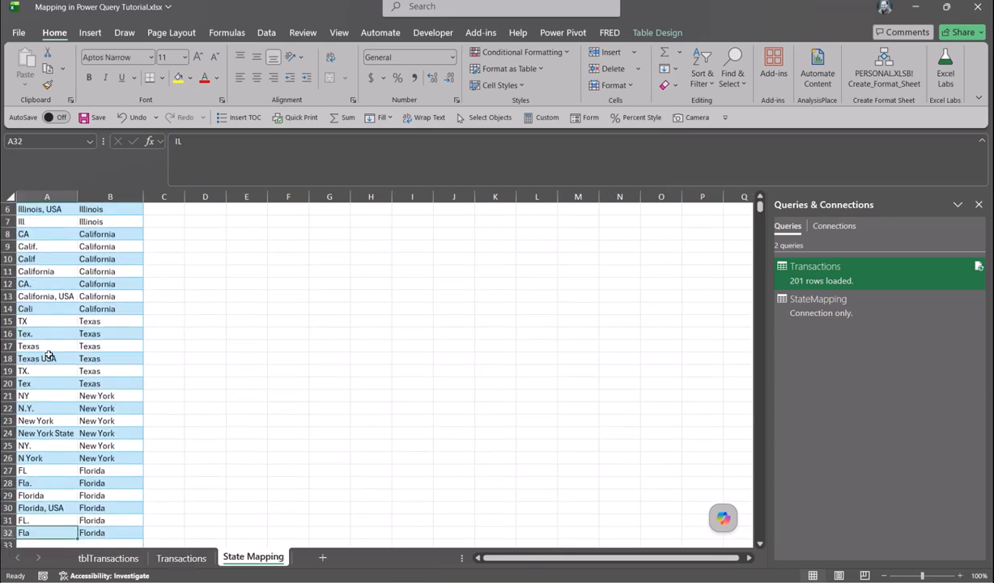
key("ctrl+space")
key("Down")
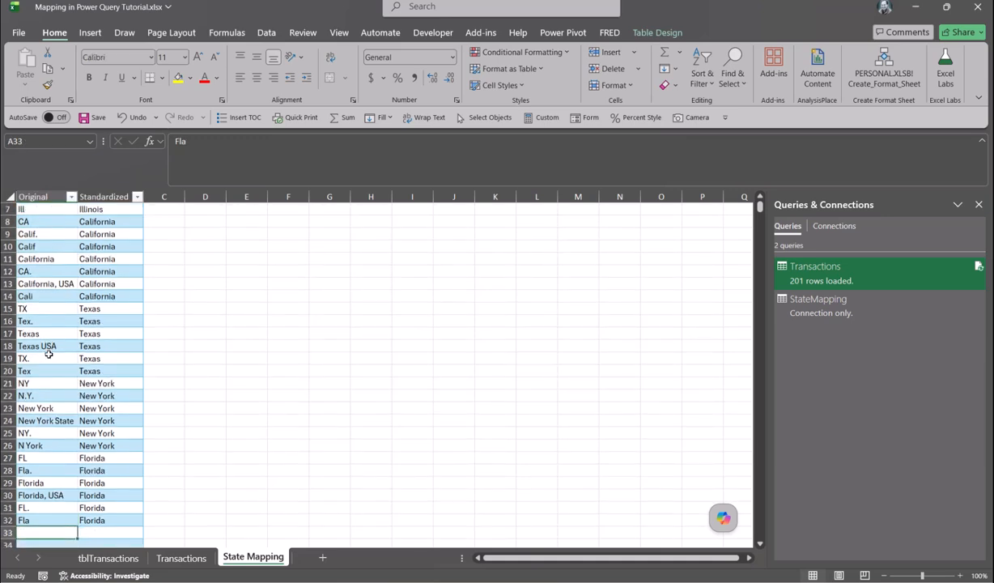
key("Down")
key("Down")
key("Down")
key("Down")
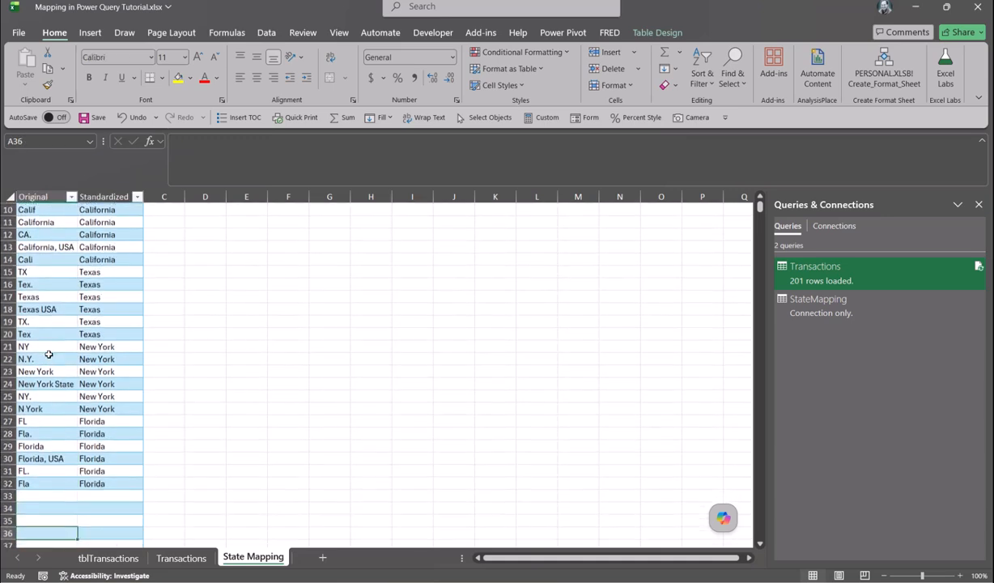
key("Down")
key("Up")
key("Up")
key("Up")
key("Up")
key("Up")
key("Up")
key("Up")
key("Up")
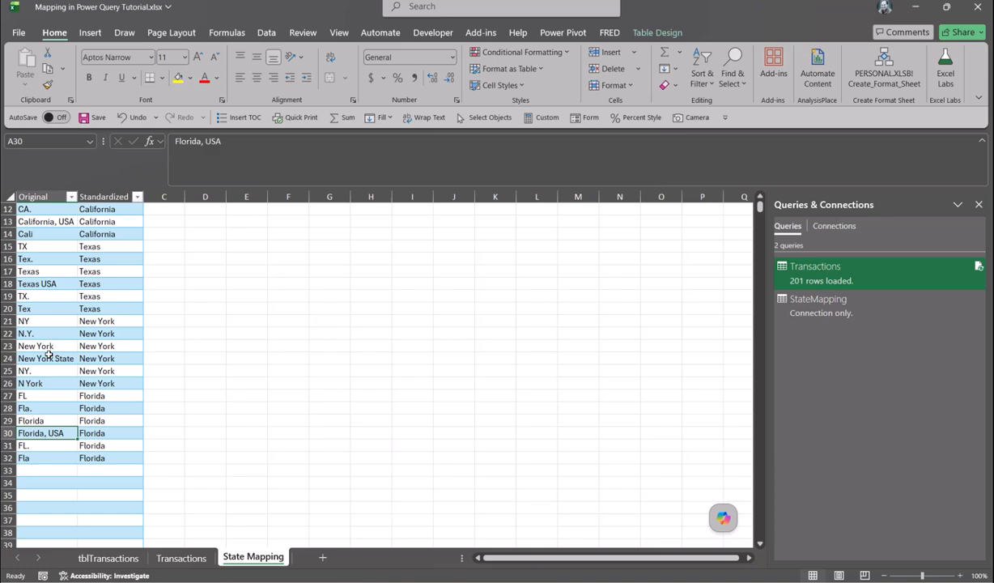
key("ctrl+Down")
key("ctrl+Down")
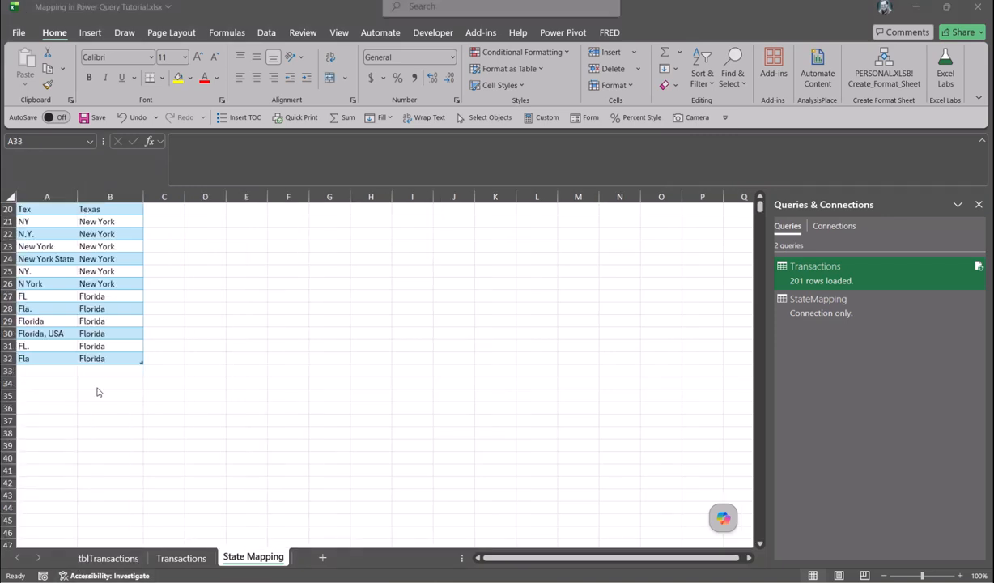
Add a row at the end of the State Mapping table with Original "Illinois (US)" and Standardized "Illinois"
left_click(55, 372)
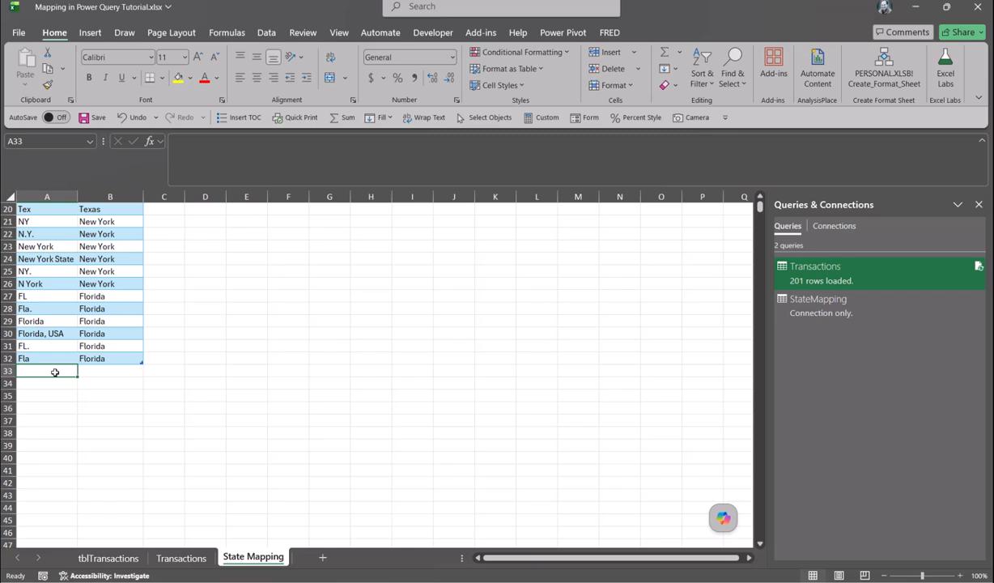
type("Illinois")
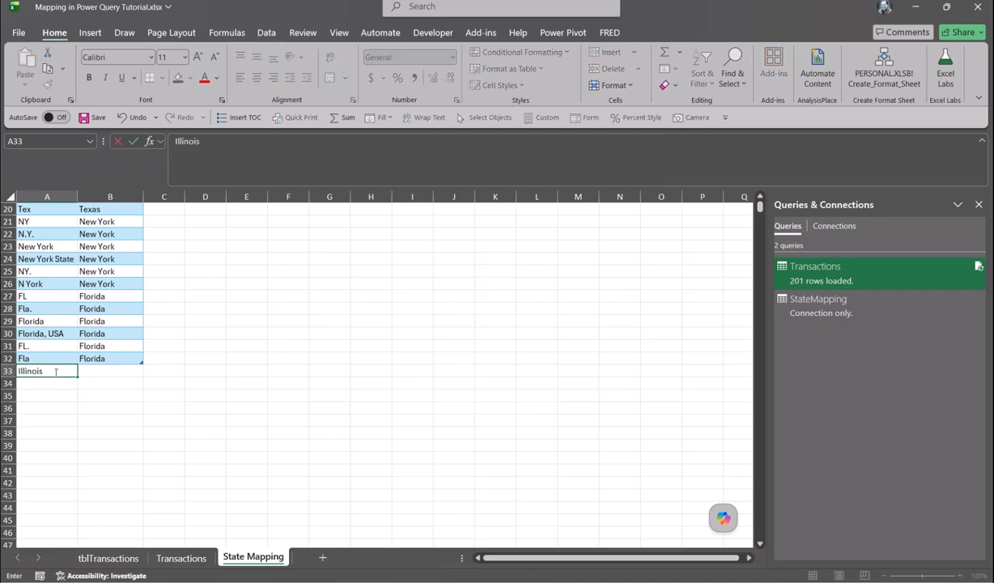
type(" (US)")
key("ctrl+Return")
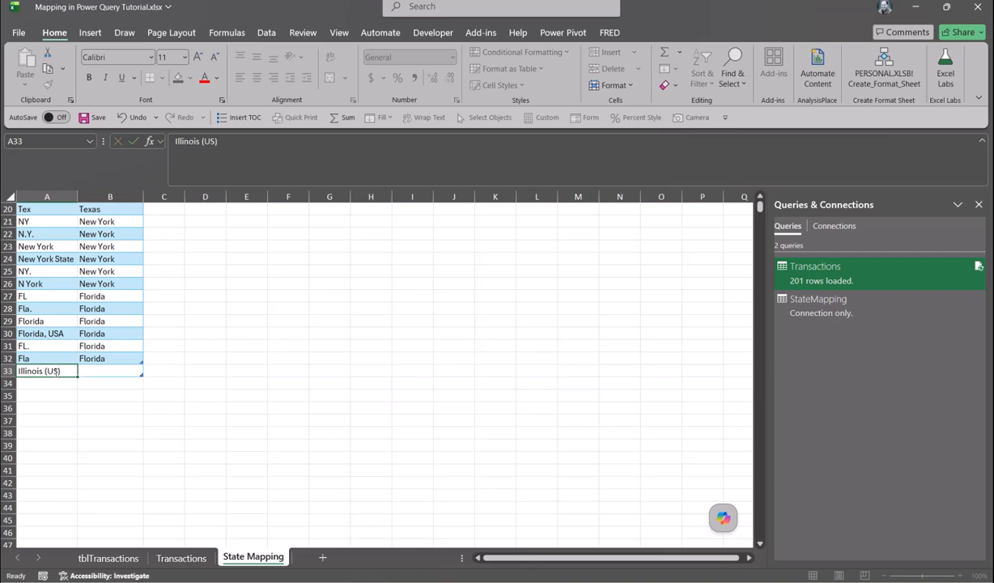
key("Tab")
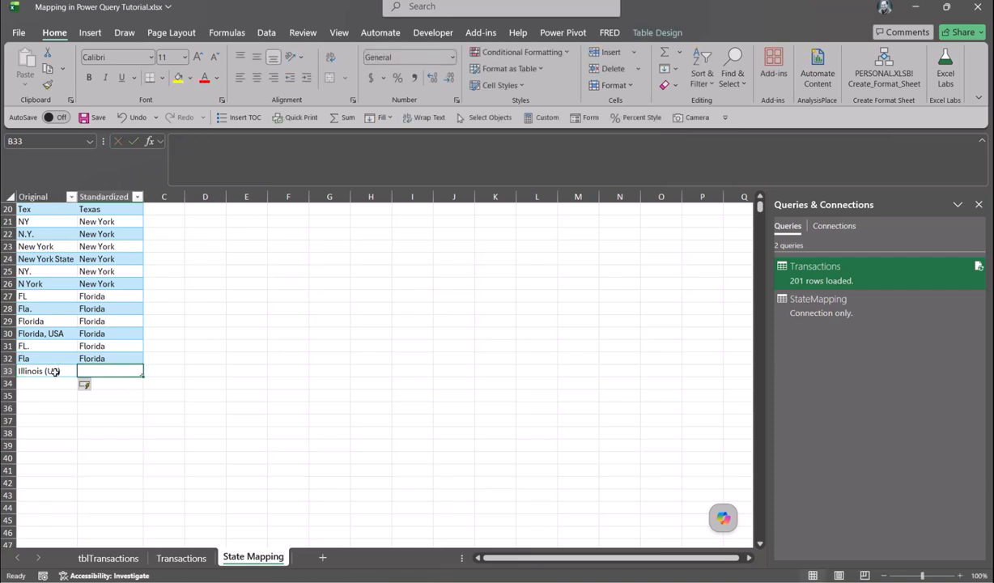
type("Illinois")
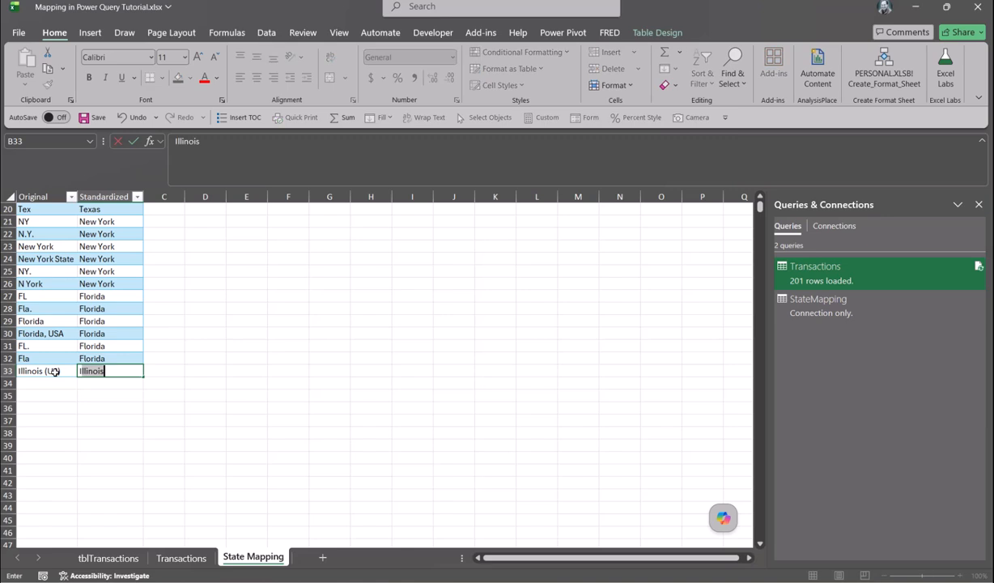
key("Return")
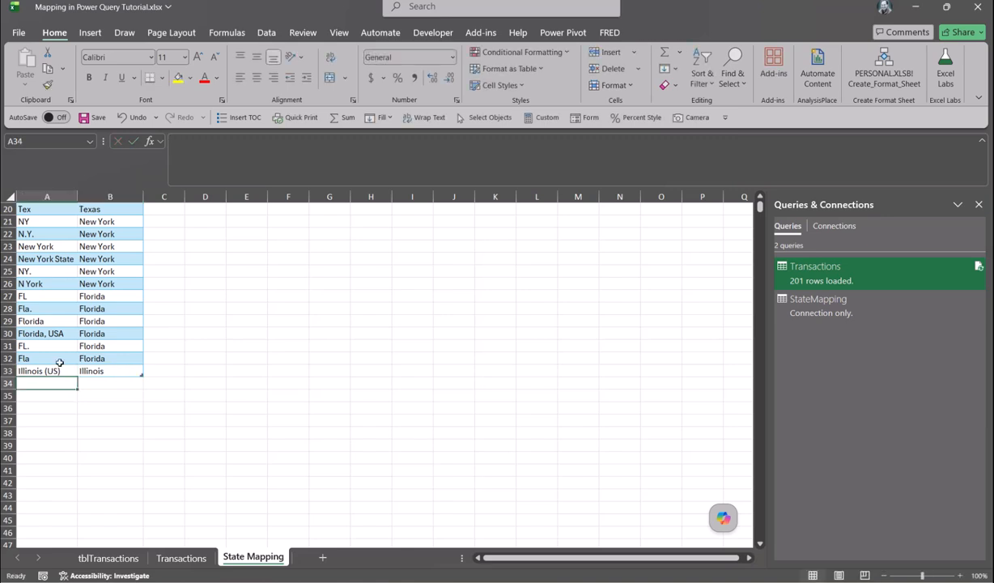
scroll(59, 356, "down", 1)
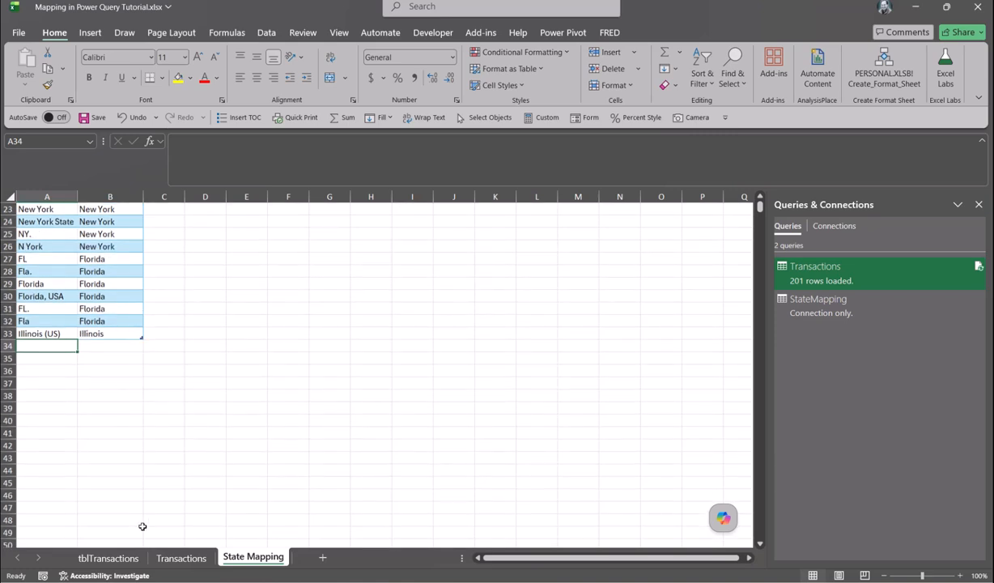
Remove the TransactionID filter from the tblTransactions output by selecting all transaction IDs
left_click(125, 558)
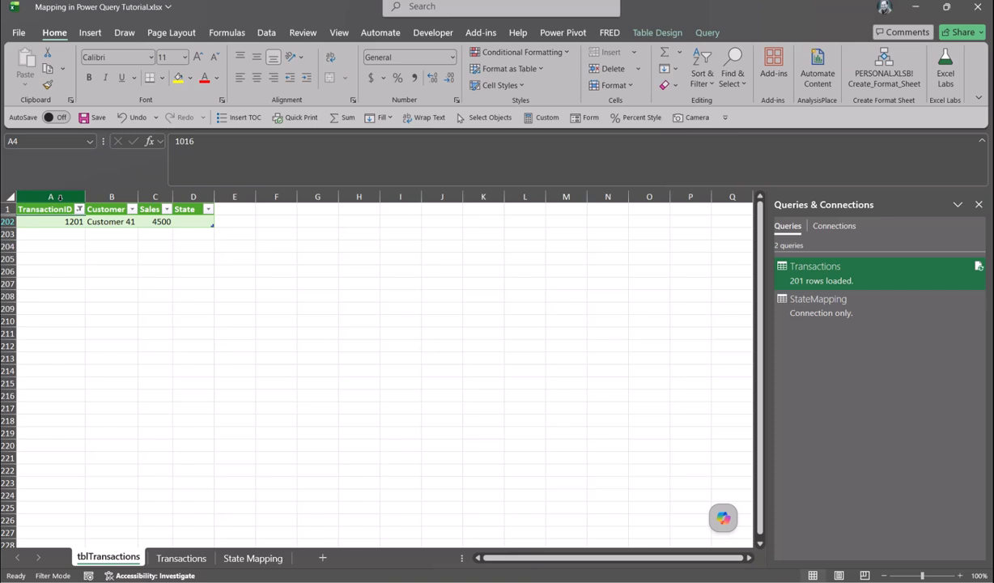
left_click(78, 209)
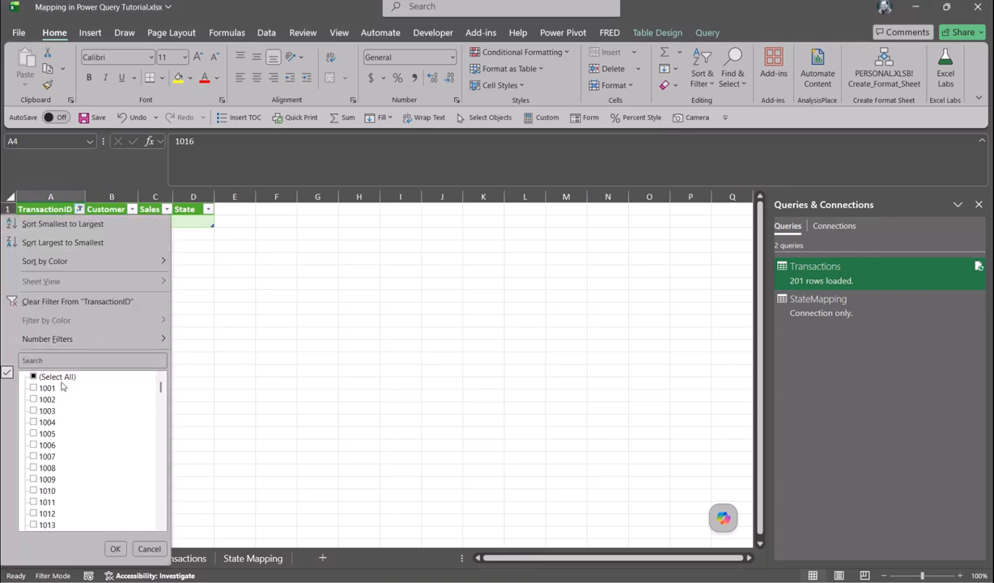
left_click(61, 377)
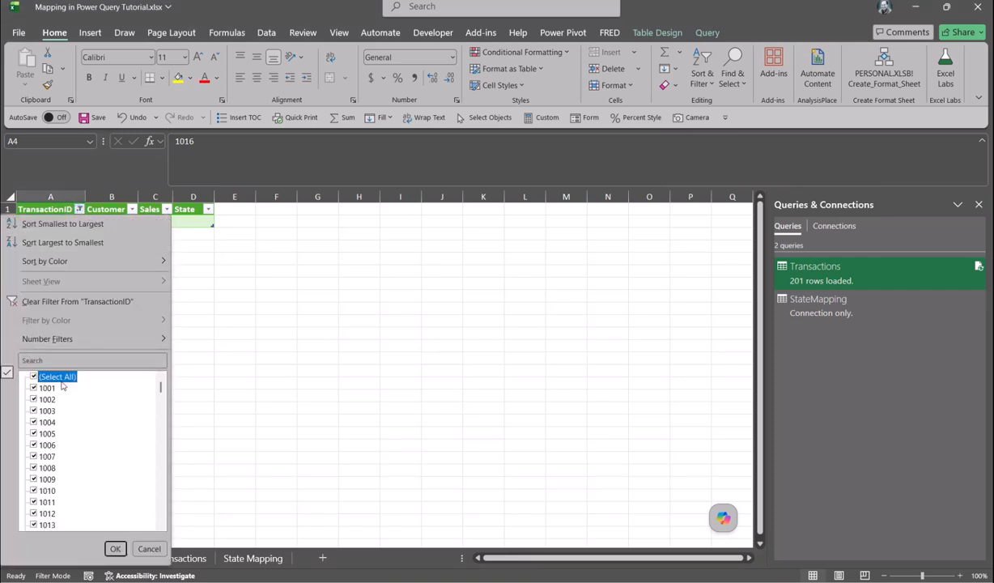
left_click(115, 548)
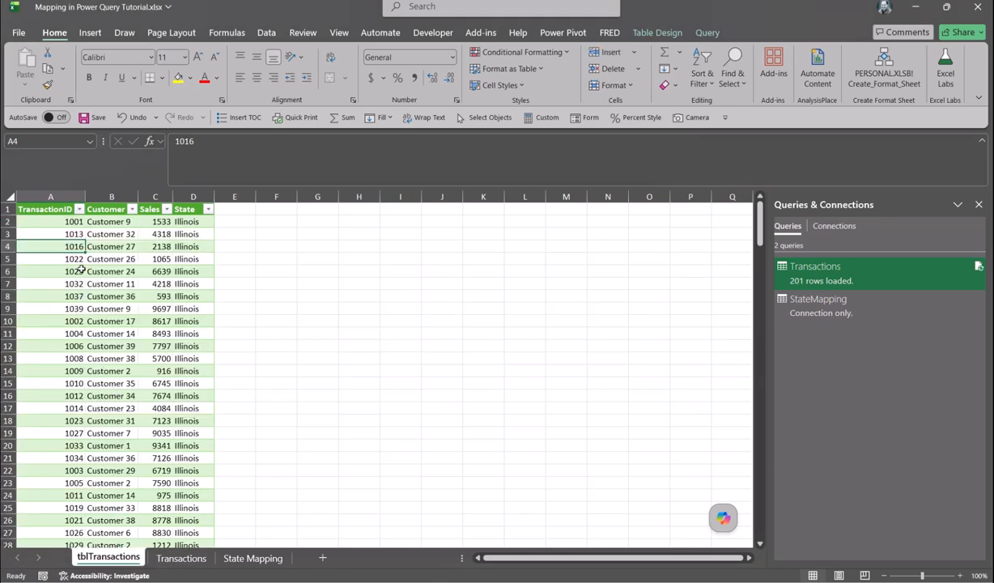
Refresh the tblTransactions query output to apply the updated state mapping
left_click(81, 270)
right_click(81, 271)
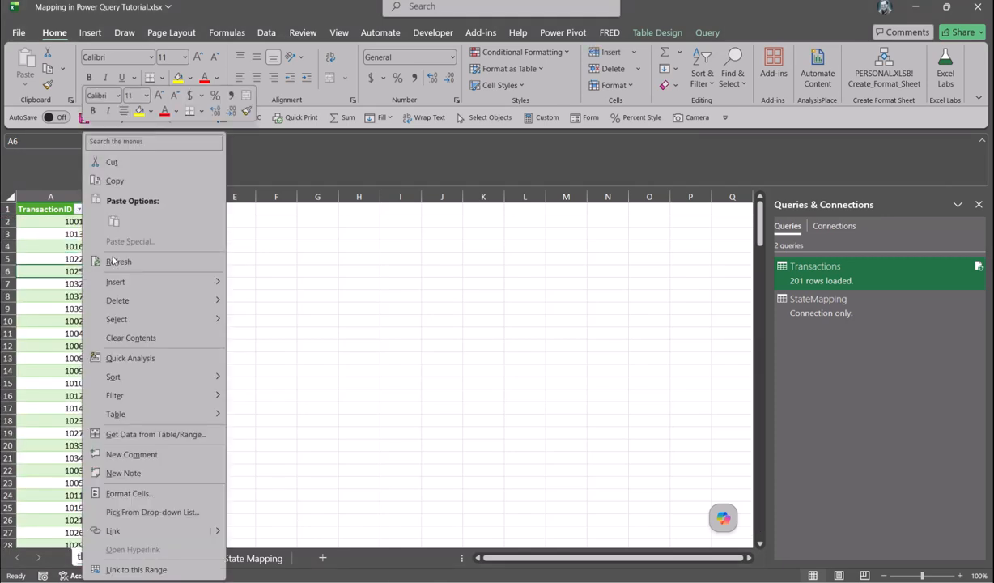
left_click(118, 261)
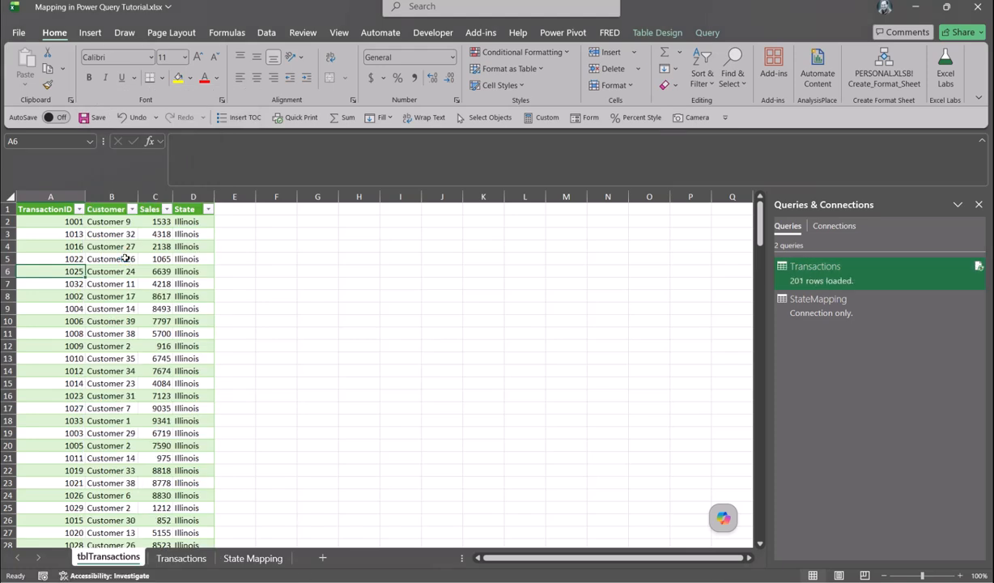
Compare the State of transaction 1201 in the last row of the refreshed output with its entry in the Transactions source table
left_click(67, 270)
key("ctrl+Down")
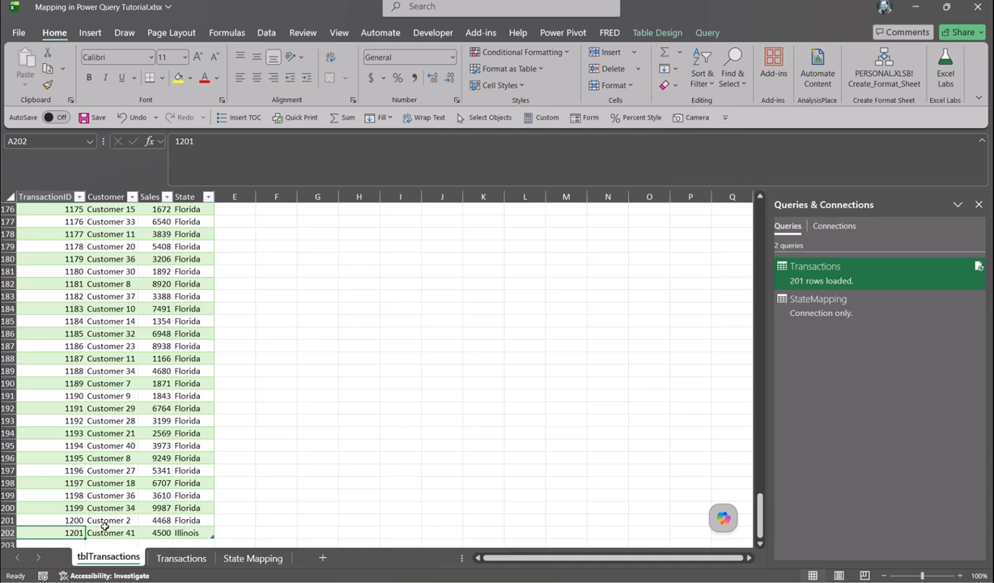
left_click(179, 558)
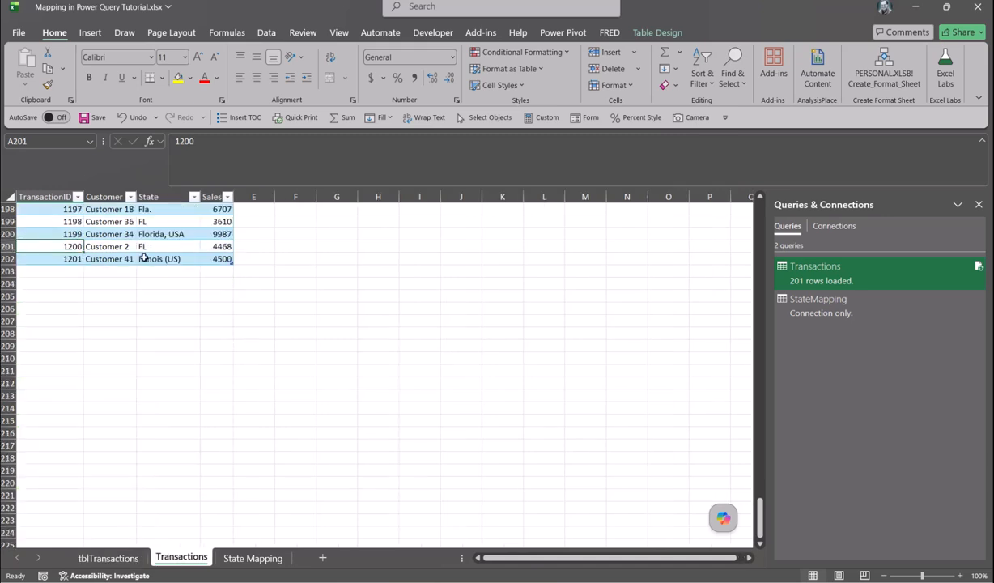
left_click(108, 557)
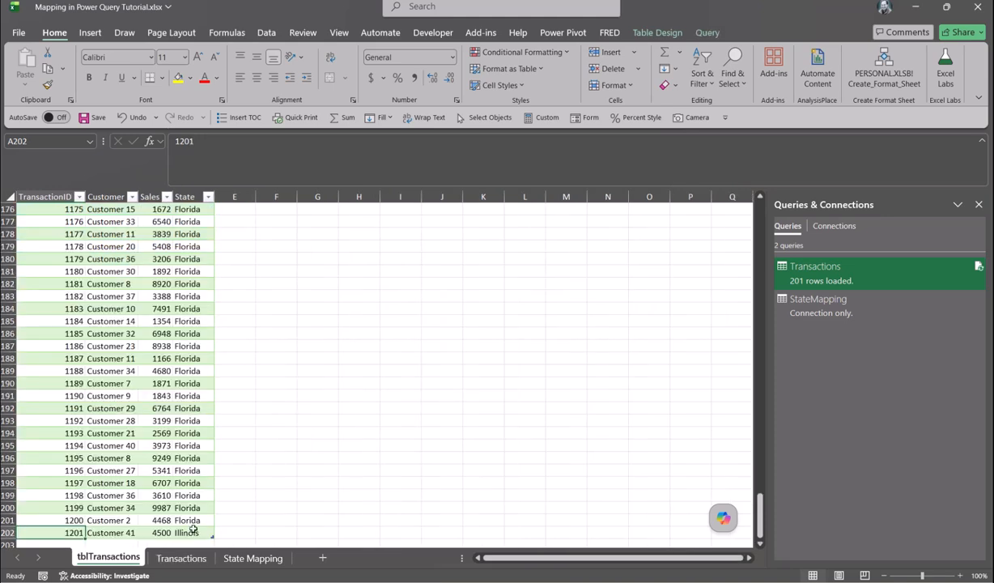